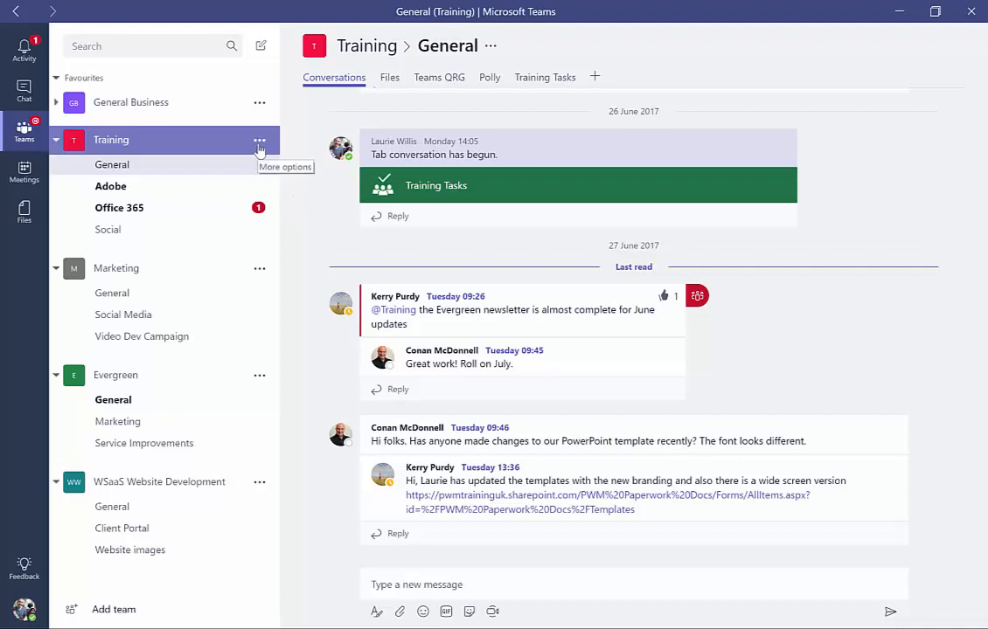
{"action": "left_click", "coordinate": [259, 142]}
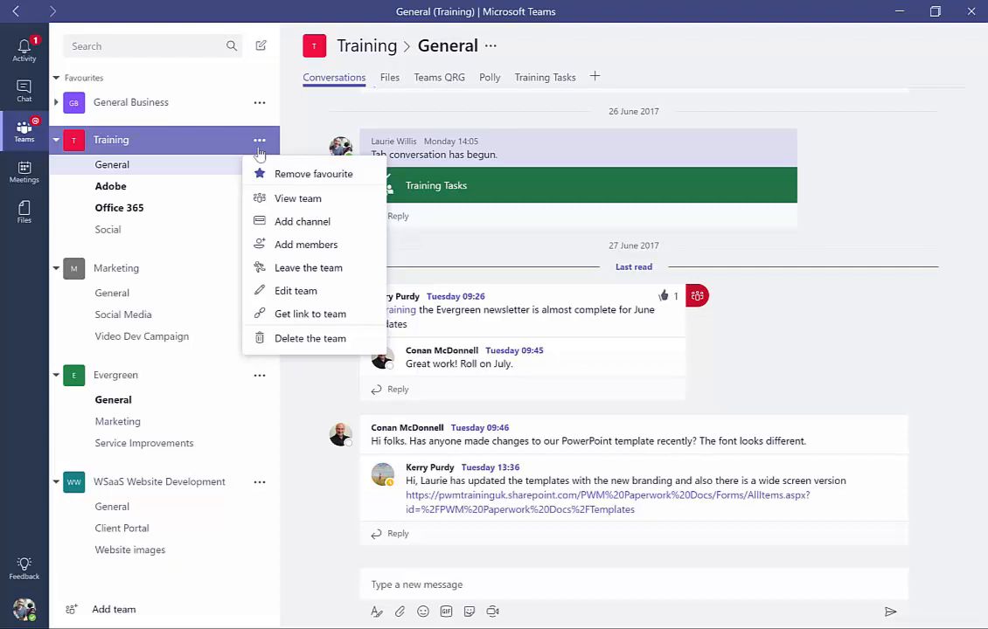
{"action": "left_click", "coordinate": [298, 145]}
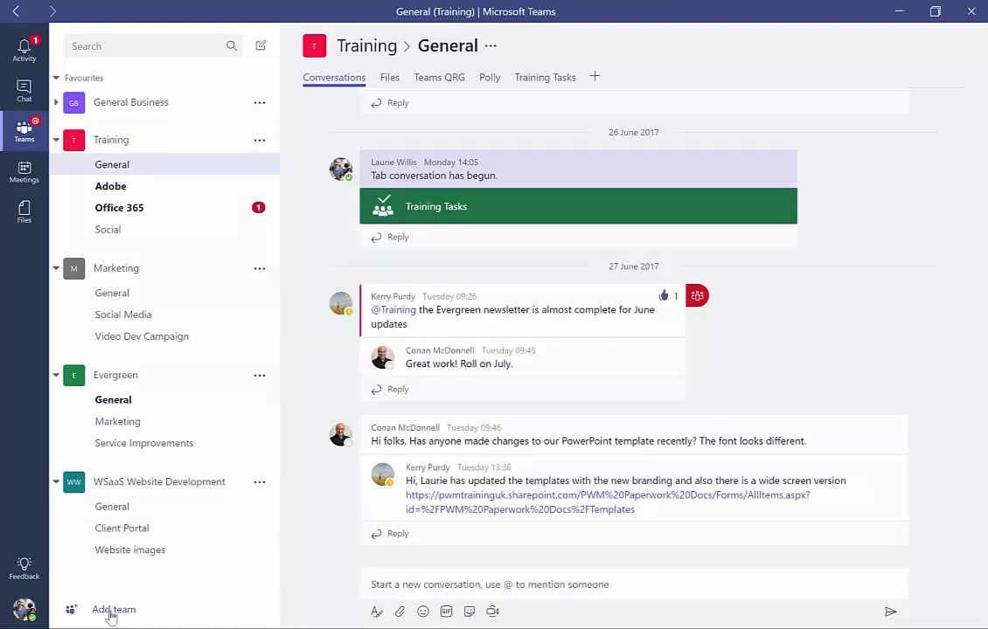
Create a new team named Customer Feedback with privacy set to Private – Only team owners can add members.
{"action": "left_click", "coordinate": [111, 615]}
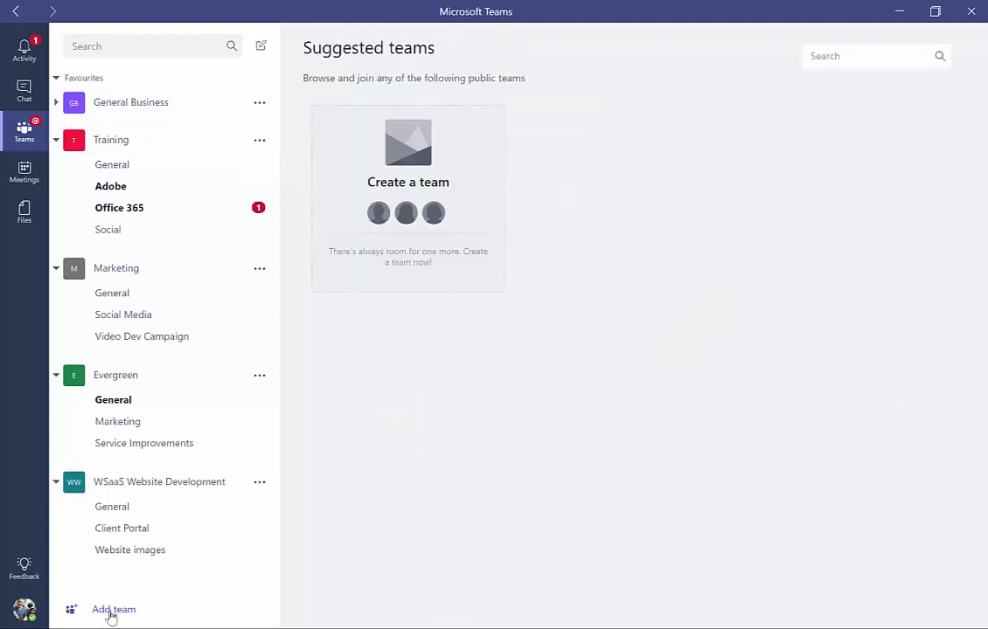
{"action": "mouse_move", "coordinate": [406, 227]}
{"action": "left_click", "coordinate": [405, 258]}
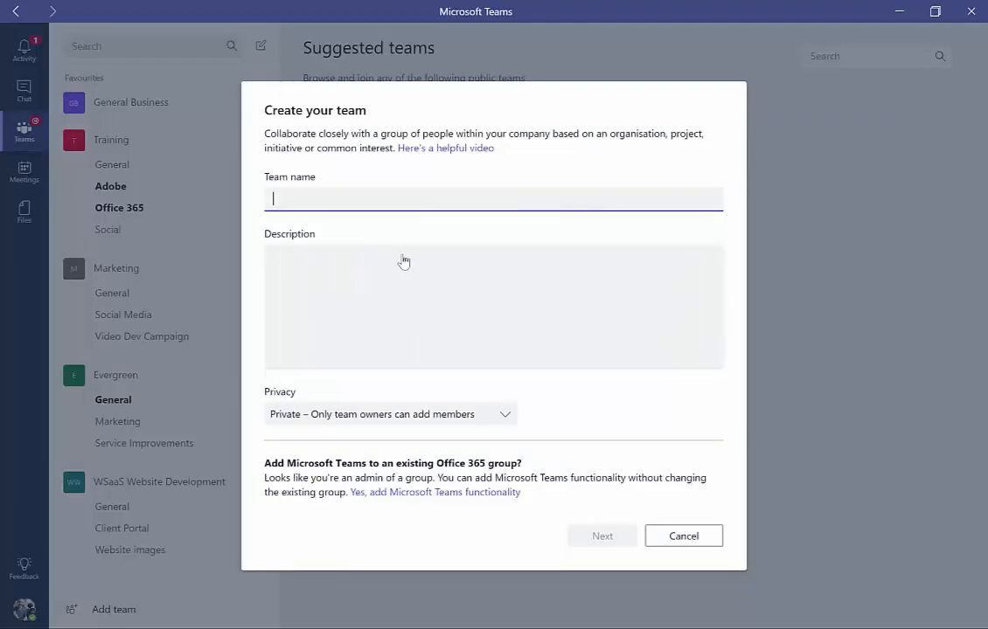
{"action": "type", "text": "Customer Feedback"}
{"action": "left_click", "coordinate": [332, 261]}
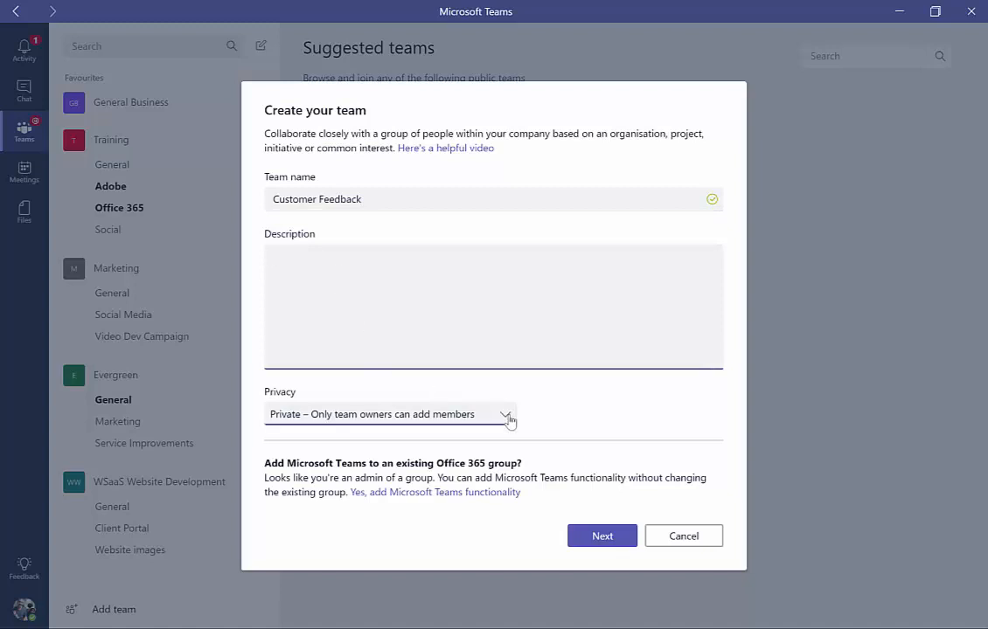
{"action": "left_click", "coordinate": [505, 416]}
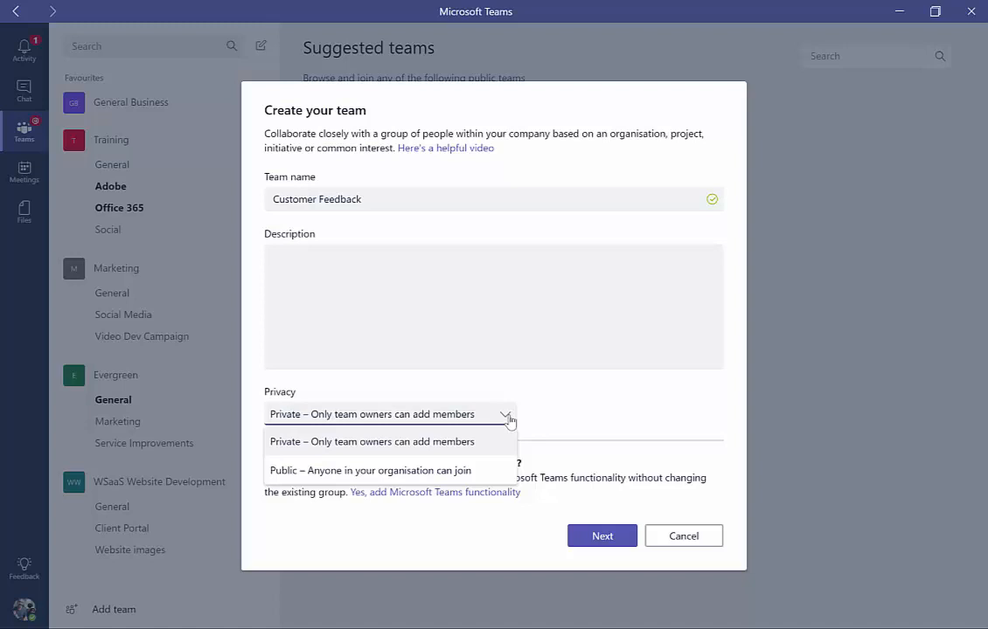
{"action": "left_click", "coordinate": [558, 446]}
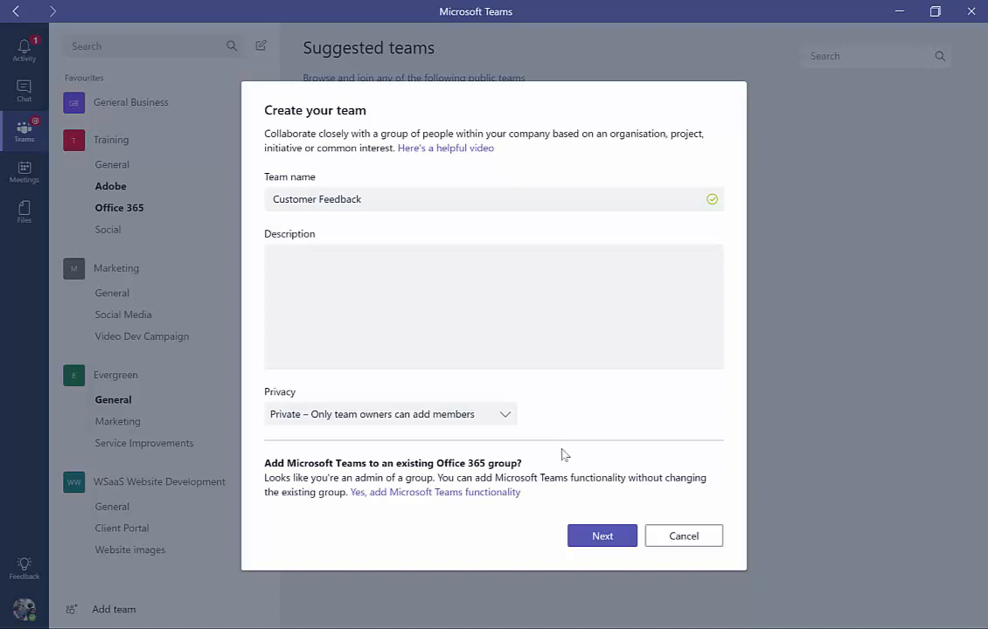
{"action": "left_click", "coordinate": [600, 539]}
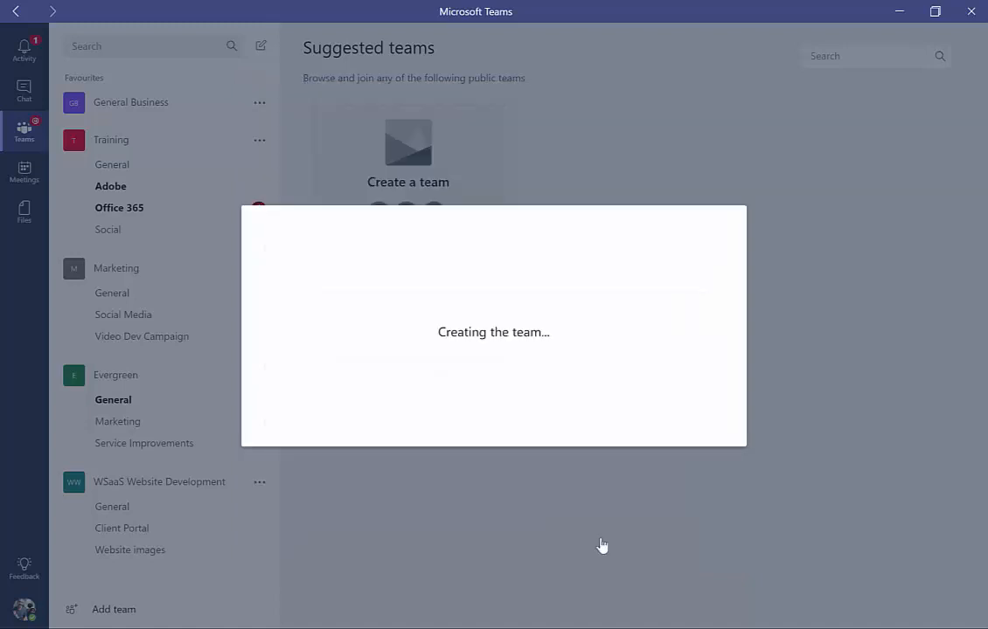
Add the two directors from the organisation to the Customer Feedback team as members and finish the team setup.
{"action": "type", "text": "pu"}
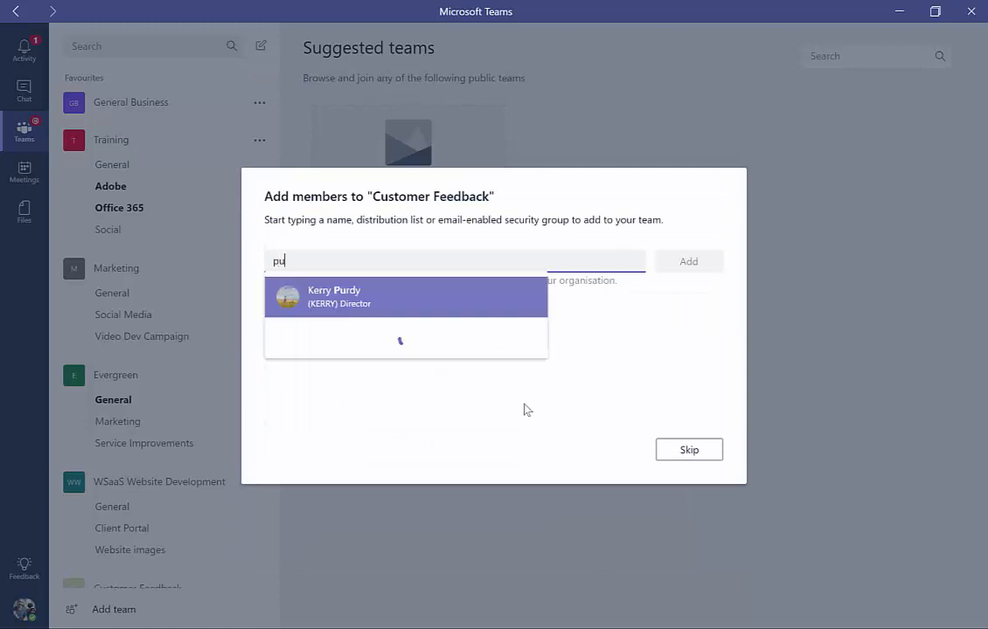
{"action": "type", "text": "rdy"}
{"action": "left_click", "coordinate": [349, 298]}
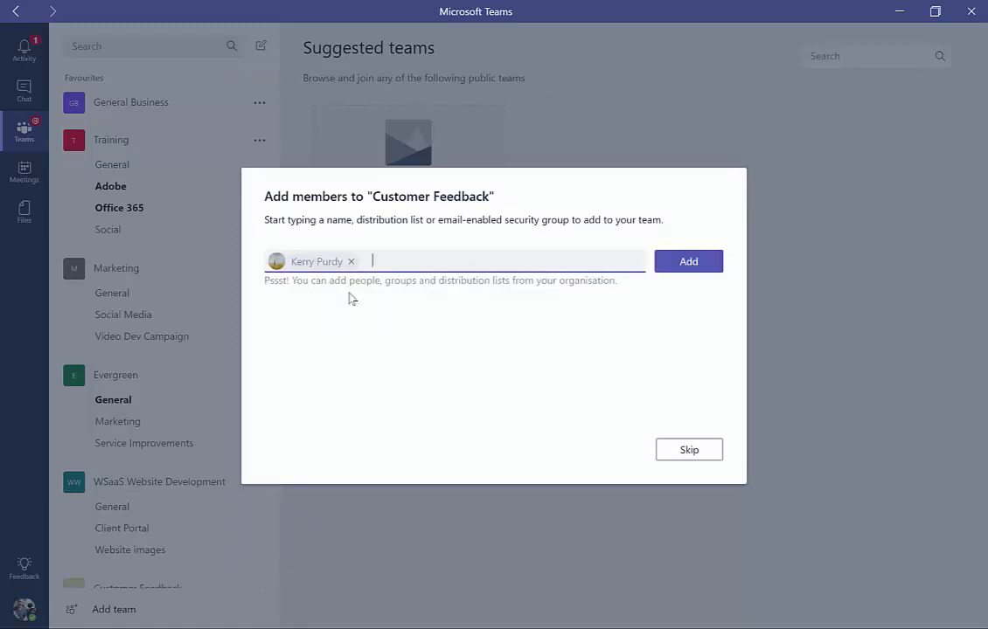
{"action": "type", "text": "mcd"}
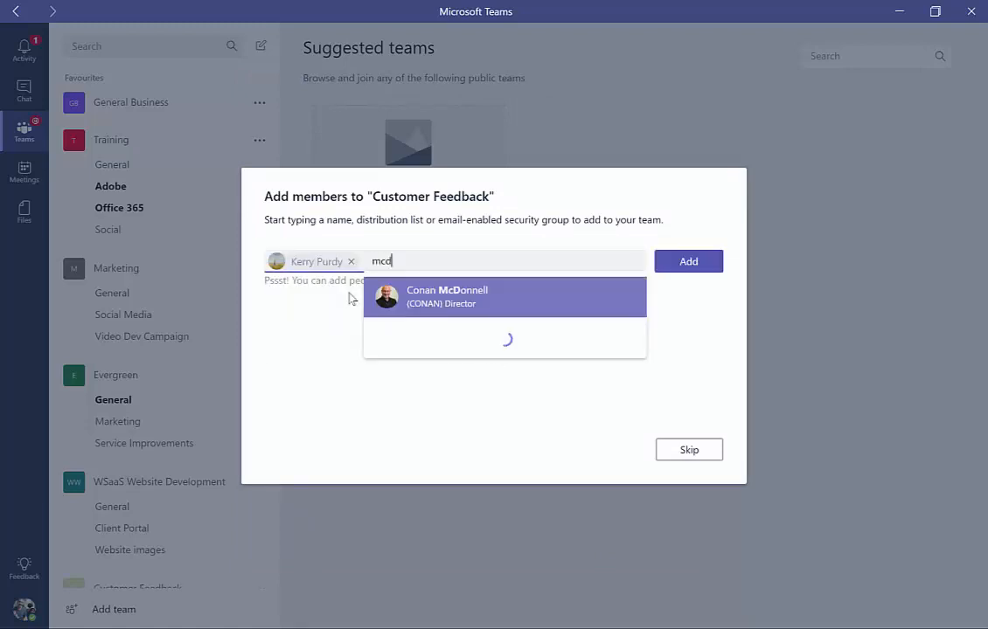
{"action": "left_click", "coordinate": [428, 295]}
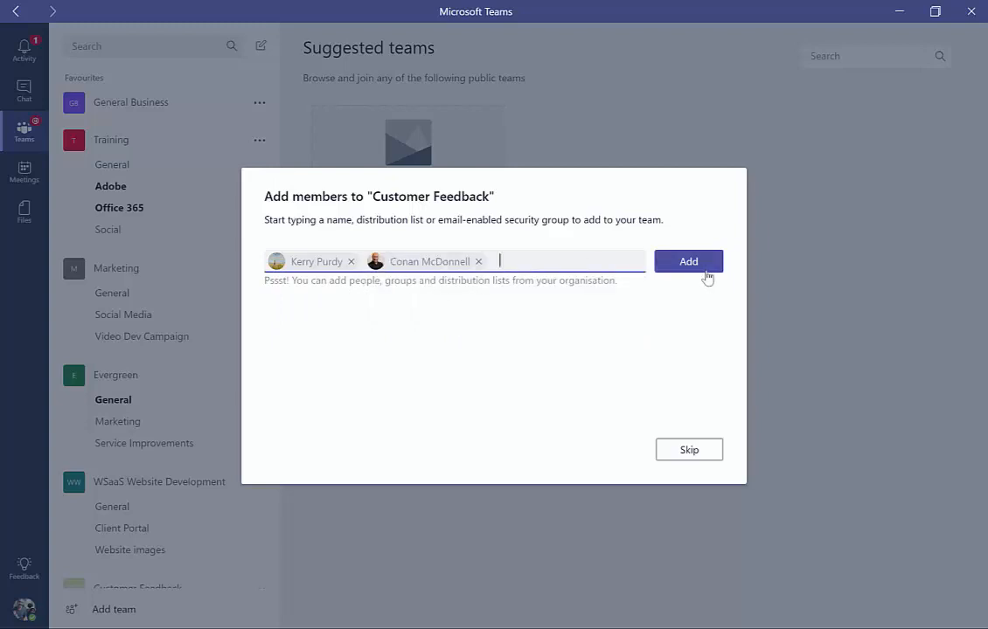
{"action": "left_click", "coordinate": [688, 263]}
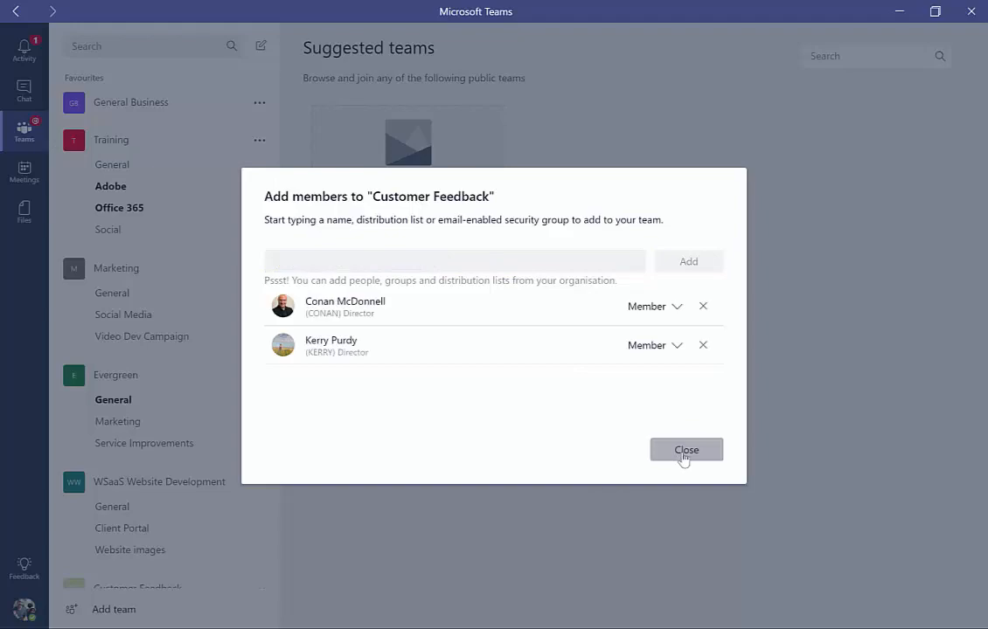
{"action": "left_click", "coordinate": [684, 451]}
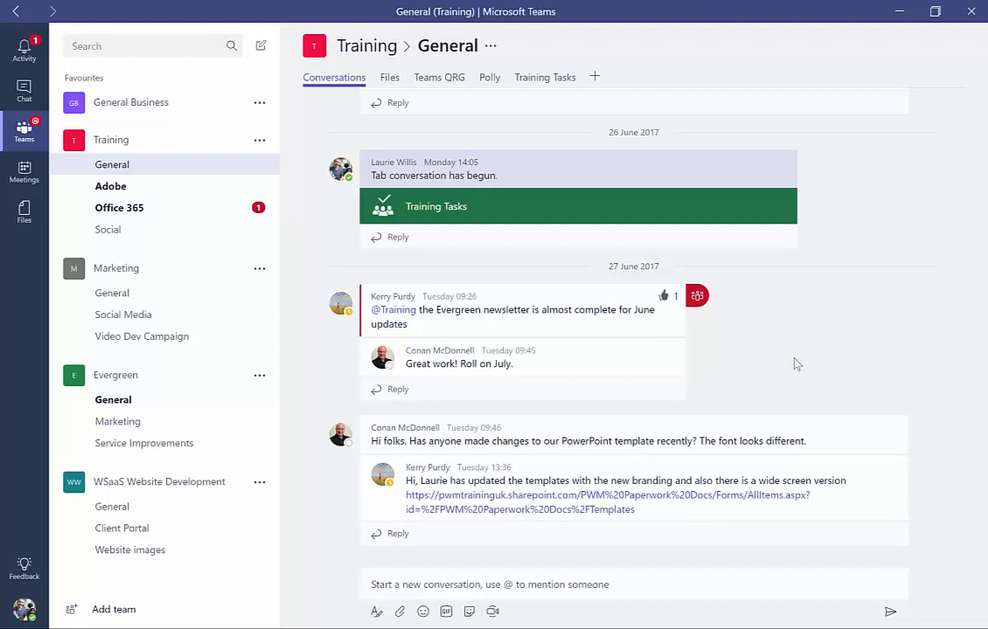
Reply "Well done everyone" to the Evergreen newsletter conversation in the Training team's General channel.
{"action": "left_click", "coordinate": [398, 390]}
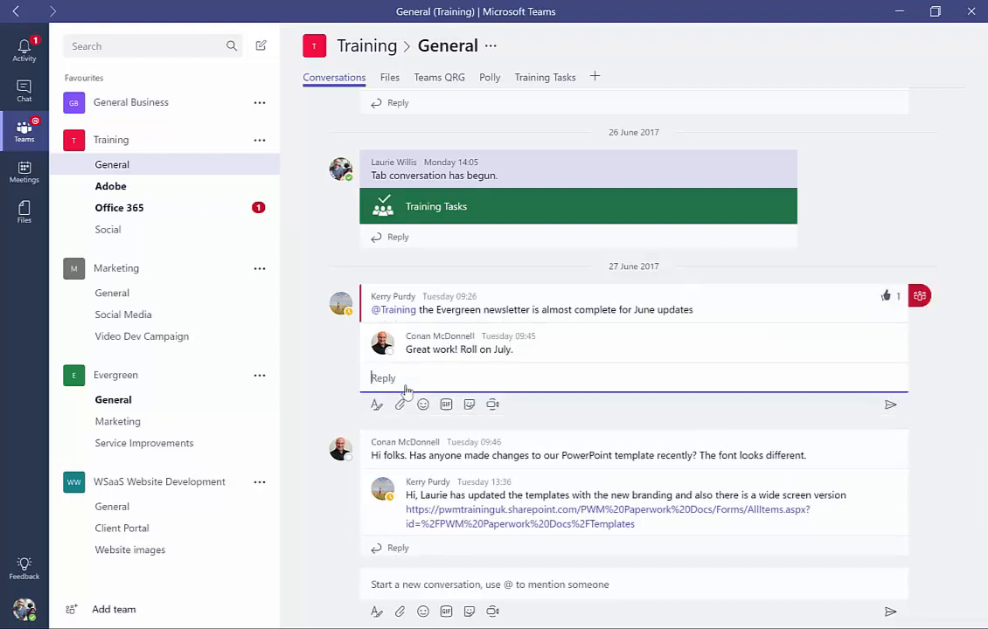
{"action": "type", "text": "Well done everyone"}
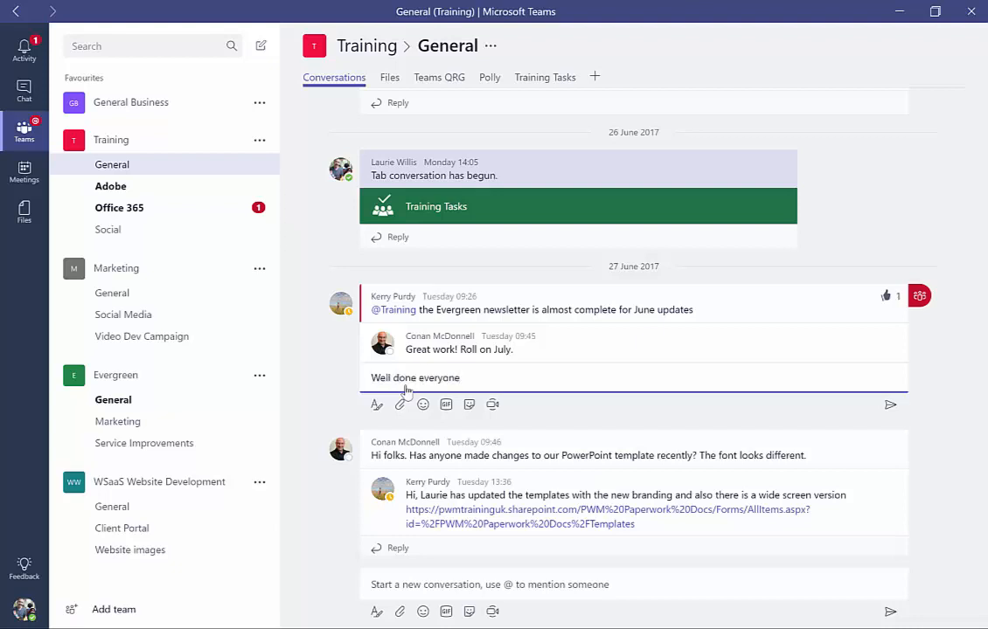
{"action": "key", "text": "Return"}
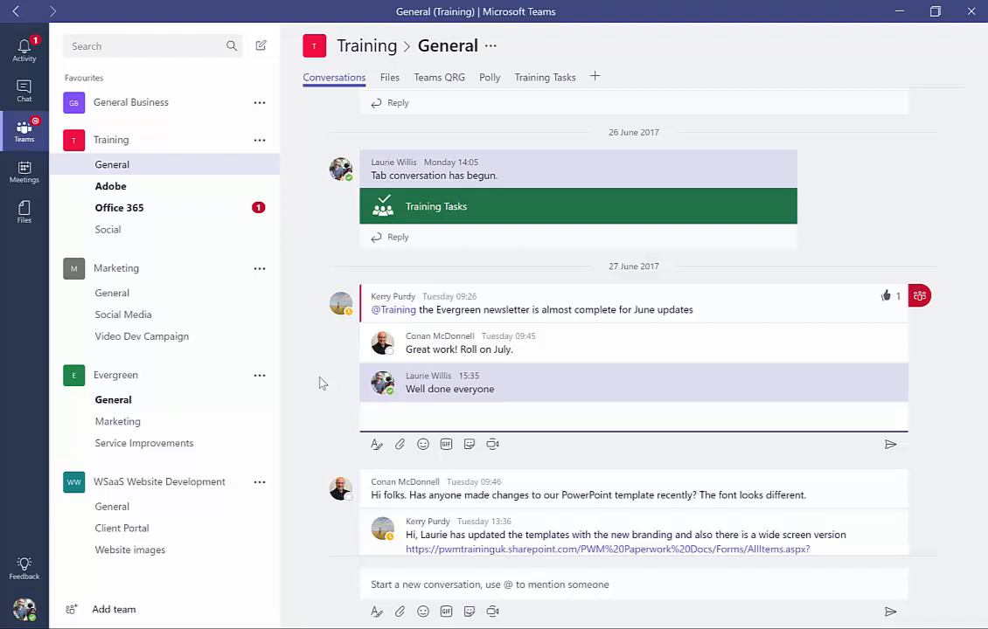
Start a new conversation in Training's General channel, mention the Training team, and replace that mention with the first suggested colleague.
{"action": "left_click", "coordinate": [413, 589]}
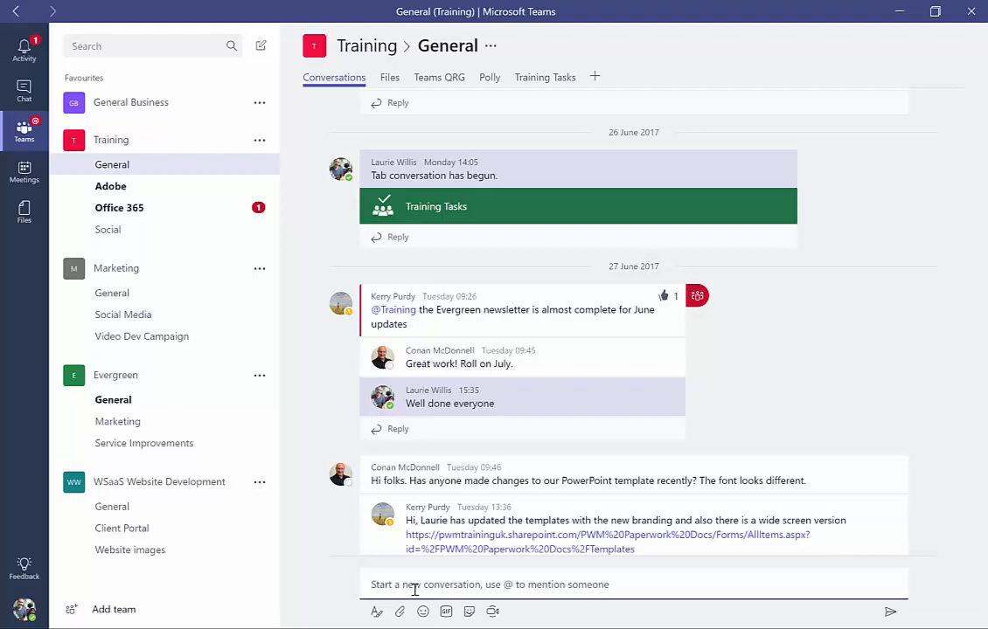
{"action": "type", "text": "@"}
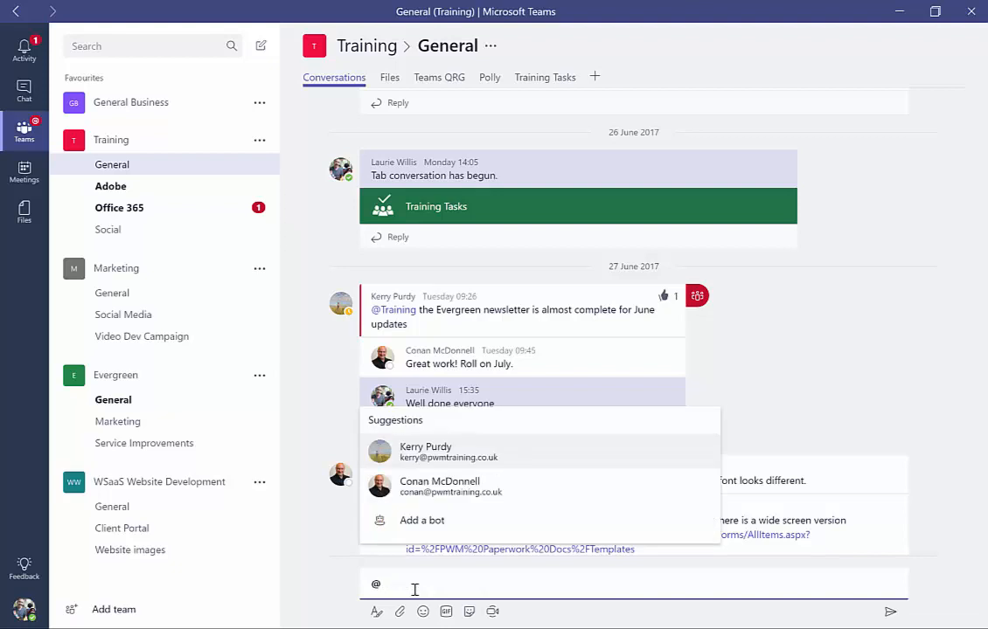
{"action": "type", "text": "tr"}
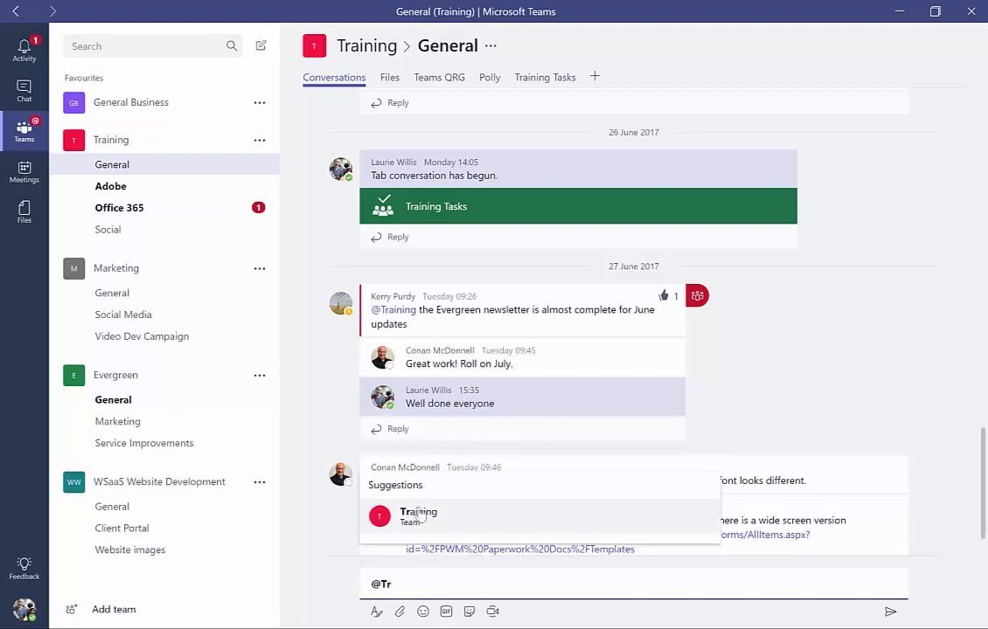
{"action": "left_click", "coordinate": [419, 514]}
{"action": "key", "text": "BackSpace"}
{"action": "type", "text": "@"}
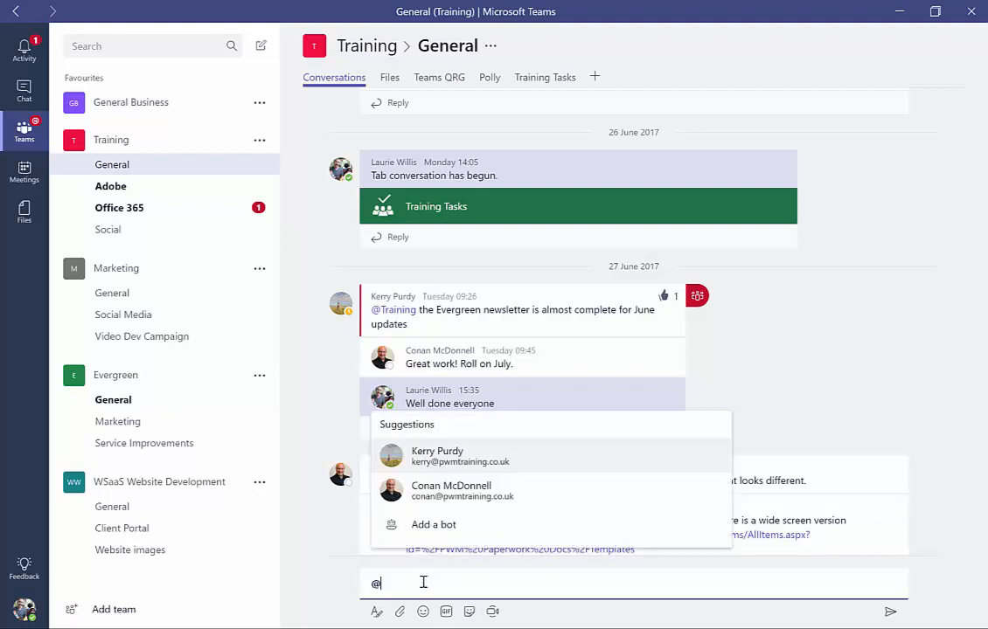
{"action": "left_click", "coordinate": [447, 455]}
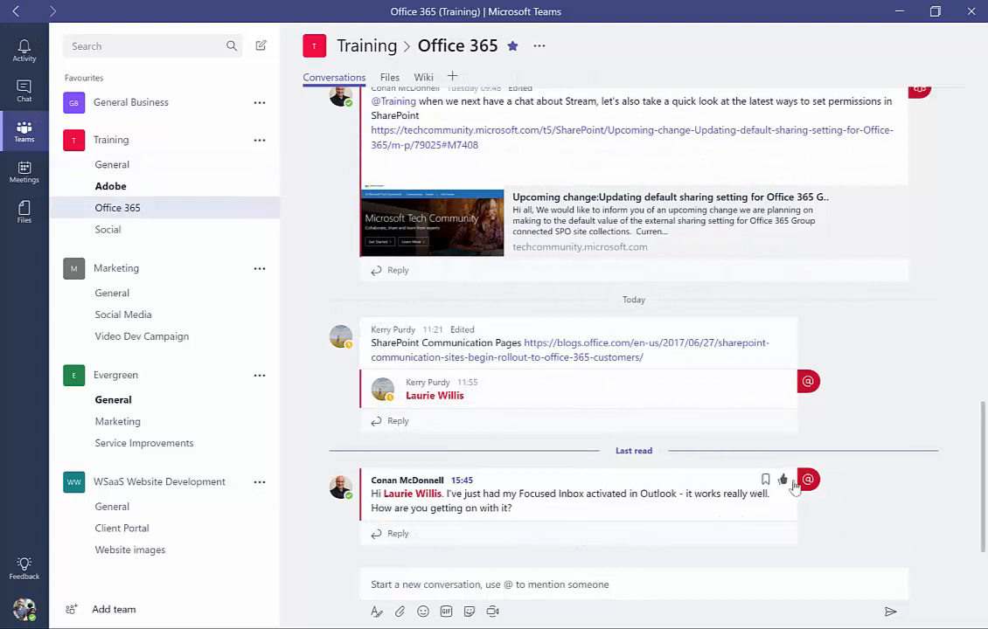
Like the Focused Inbox message in Training's Office 365 channel and reply to it with "Looks great so far".
{"action": "left_click", "coordinate": [784, 482]}
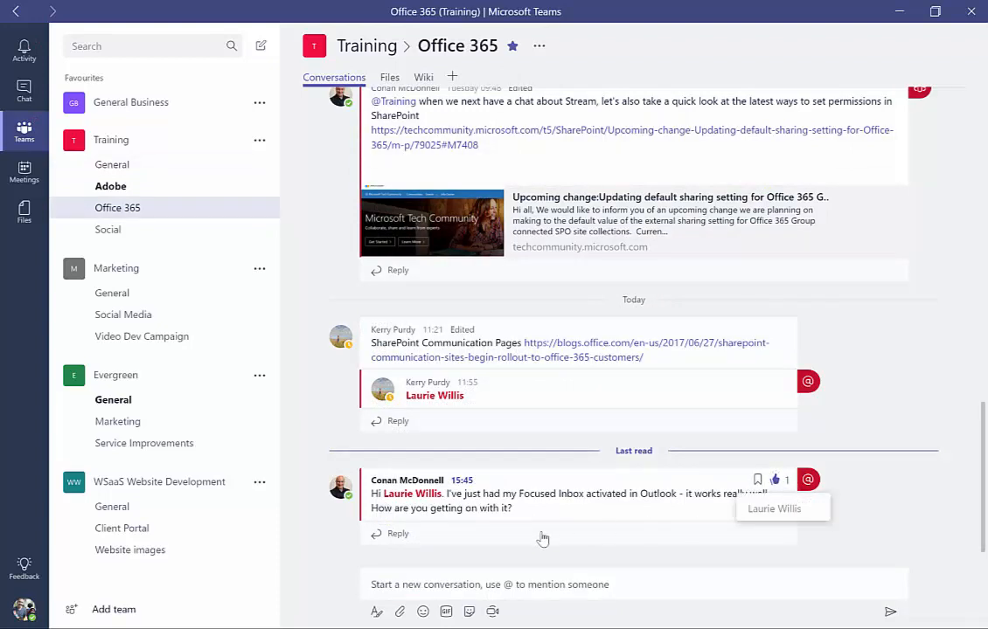
{"action": "left_click", "coordinate": [398, 534]}
{"action": "type", "text": "Looks great so far"}
{"action": "key", "text": "Return"}
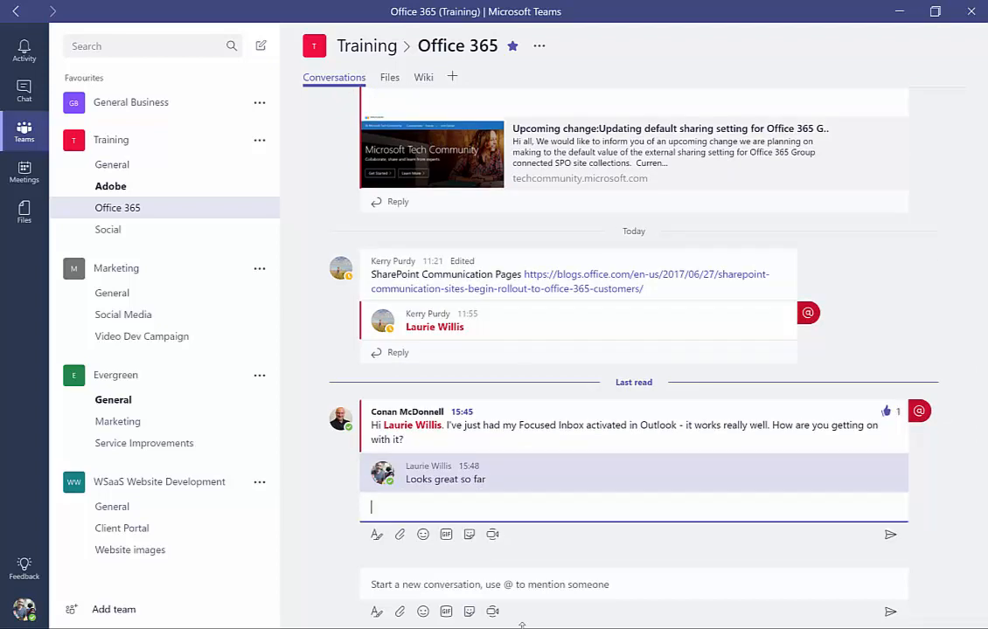
{"action": "left_click", "coordinate": [449, 581]}
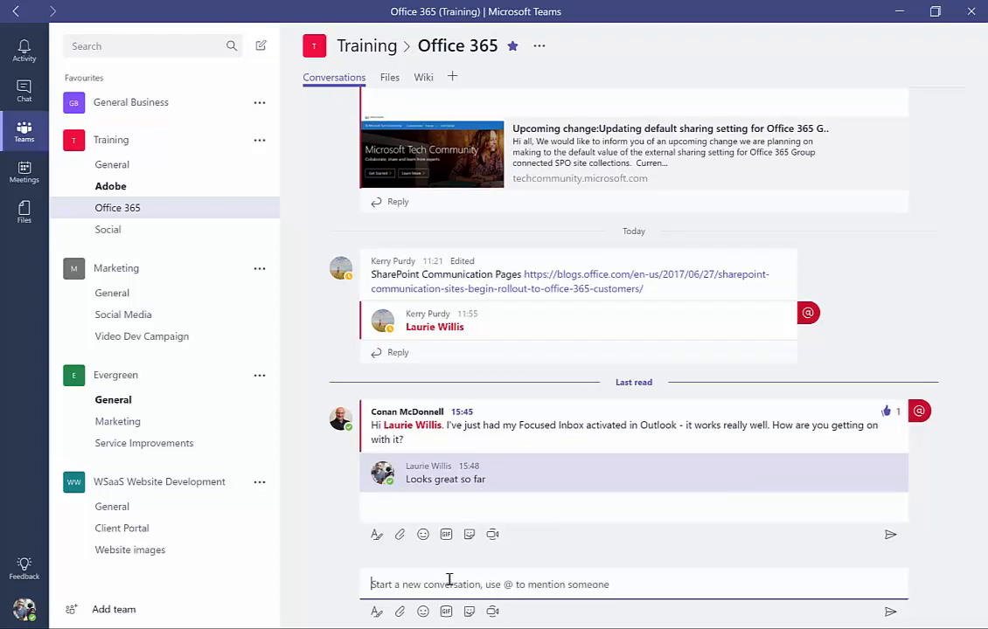
{"action": "type", "text": "Check out the new SharePoint site usage page"}
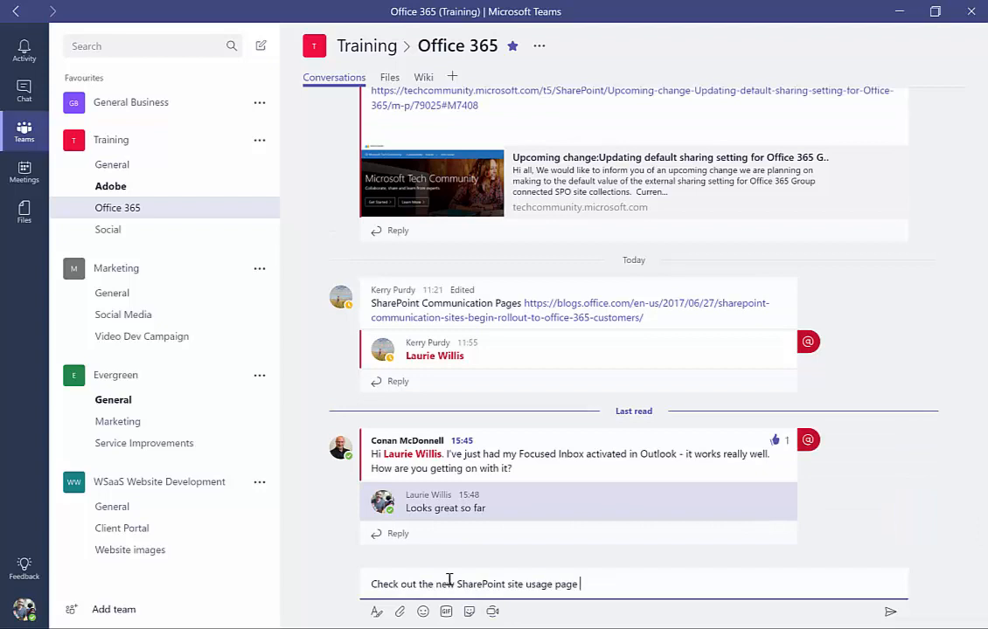
{"action": "type", "text": "https://techcommunity.microsoft.com/t5/SharePoint-Blog/Establishing-a-new-Site-usage-page-in-SharePoint-Online/ba-p/83870"}
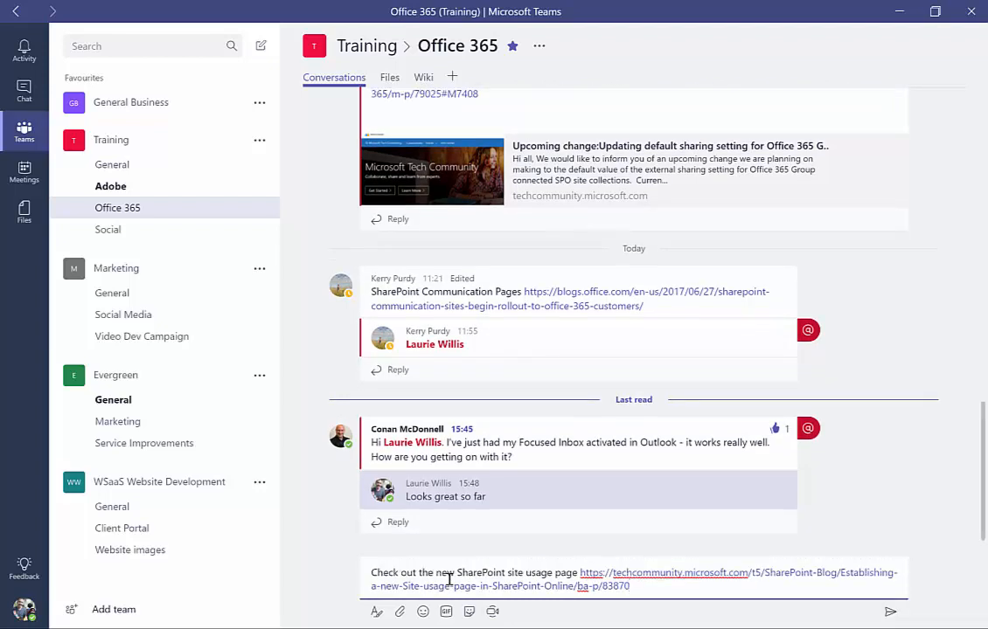
{"action": "key", "text": "Return"}
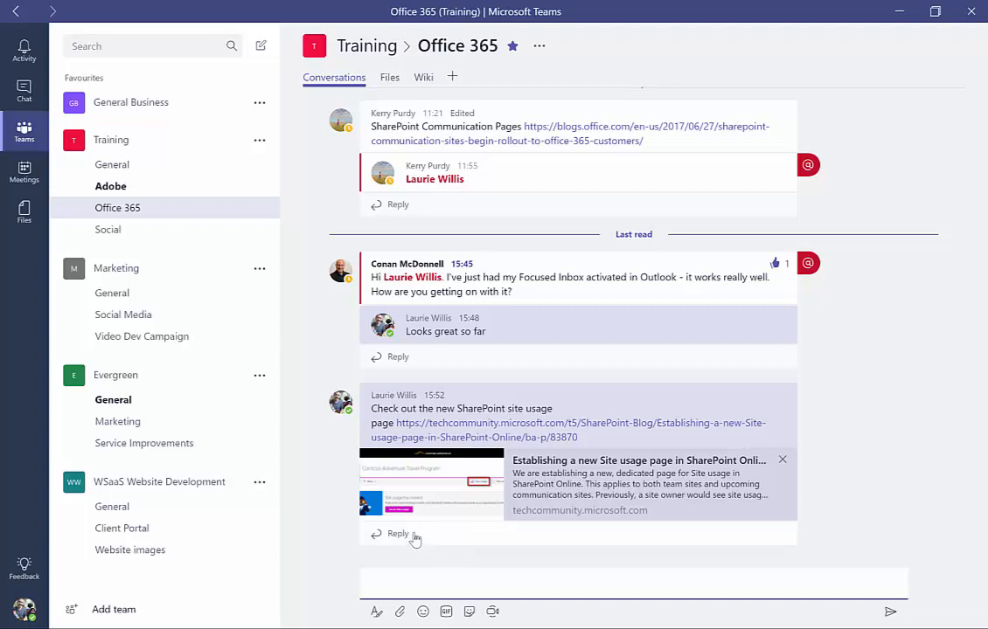
Draft the reply "This could be really popular" to the site usage post, with the word "really" in bold italics.
{"action": "left_click", "coordinate": [398, 534]}
{"action": "type", "text": "This could be really popular"}
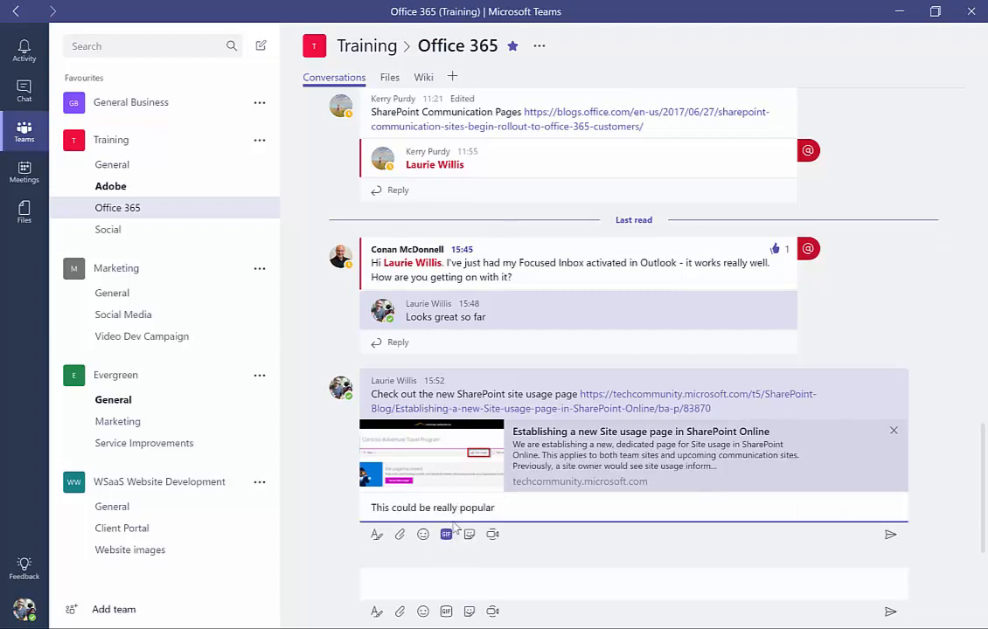
{"action": "left_click_drag", "start_coordinate": [456, 510], "coordinate": [434, 511]}
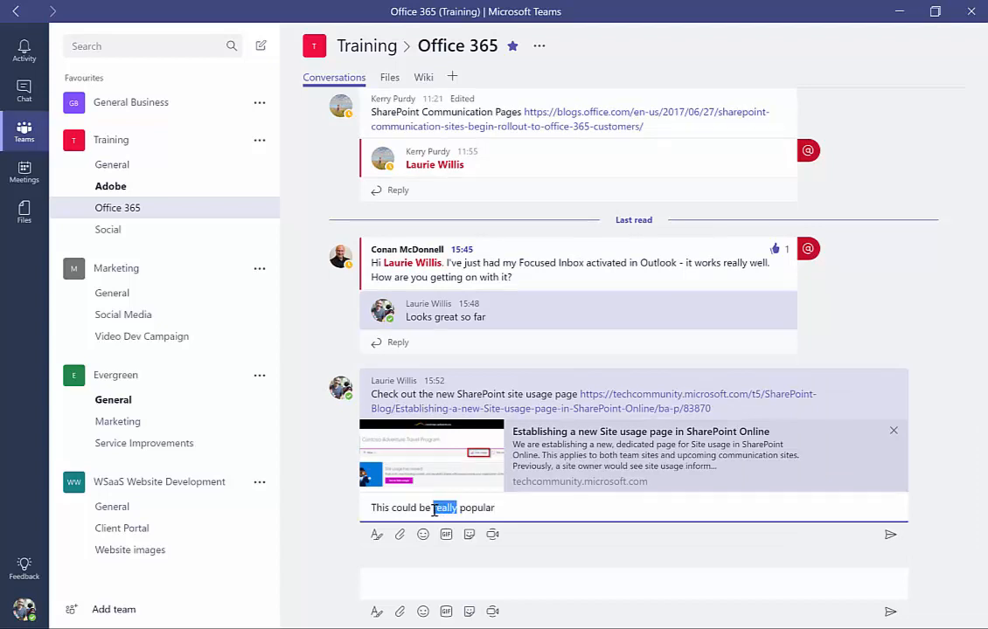
{"action": "left_click", "coordinate": [376, 535]}
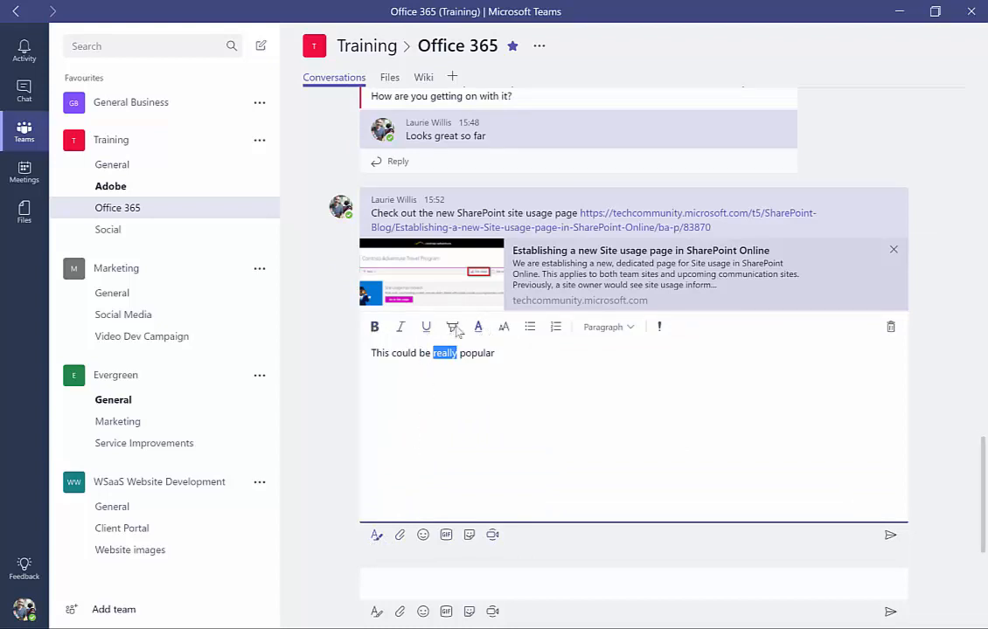
{"action": "left_click", "coordinate": [379, 330]}
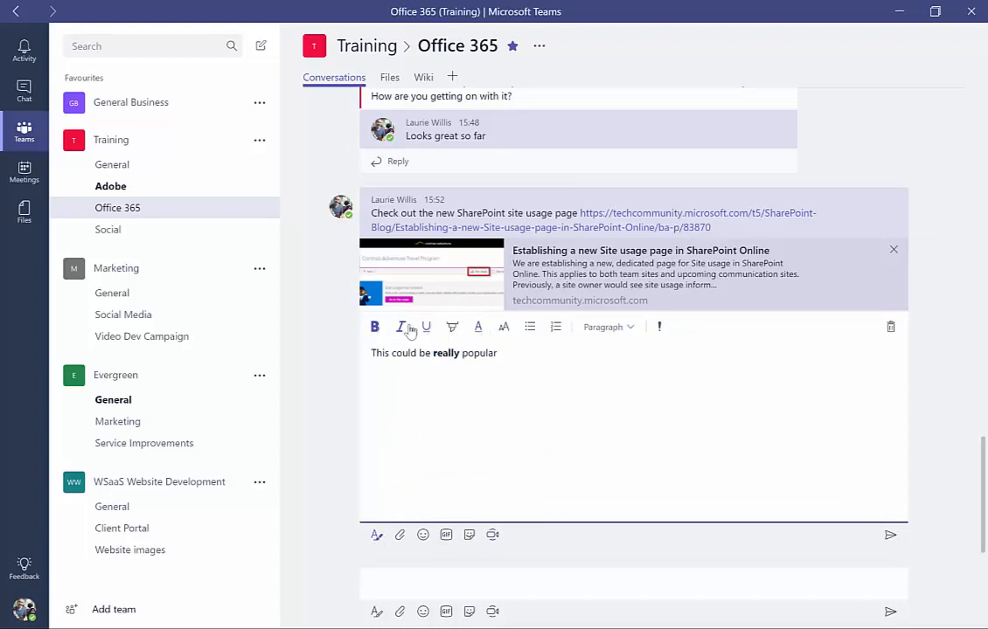
{"action": "left_click", "coordinate": [404, 329]}
Insert the smile emoji at the end of the drafted reply text.
{"action": "left_click", "coordinate": [503, 369]}
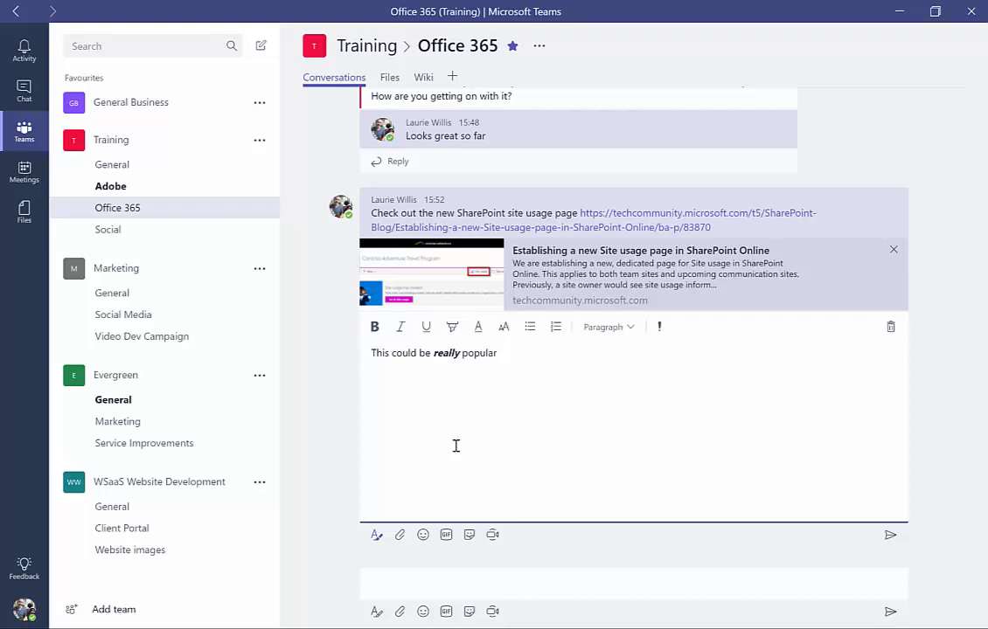
{"action": "left_click", "coordinate": [424, 534]}
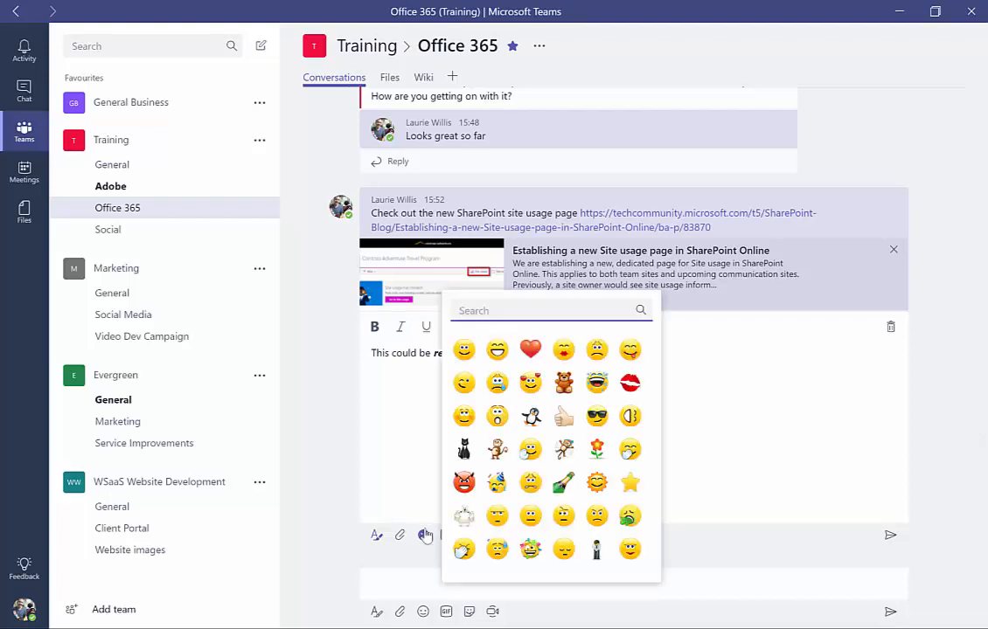
{"action": "left_click", "coordinate": [465, 350]}
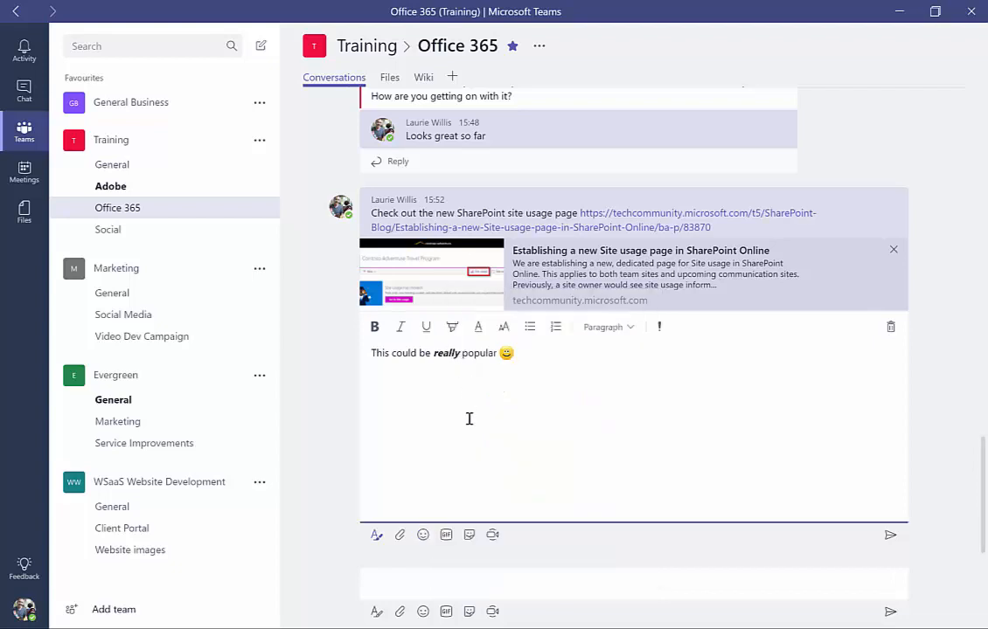
Search the GIFs for "popular" and insert the group hug GIF on a new line below the drafted reply text.
{"action": "key", "text": "Return"}
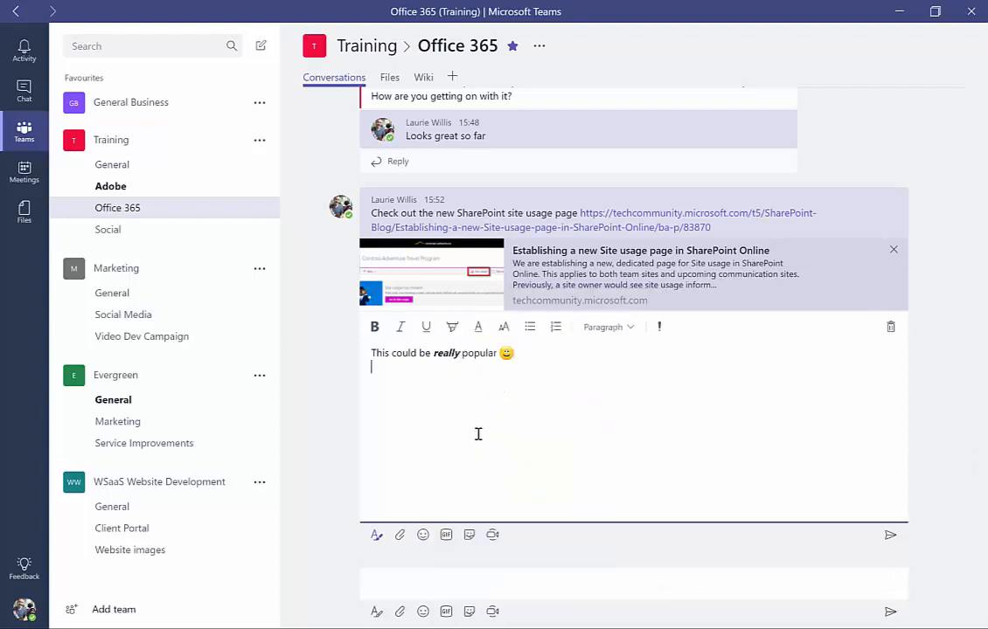
{"action": "left_click", "coordinate": [447, 535]}
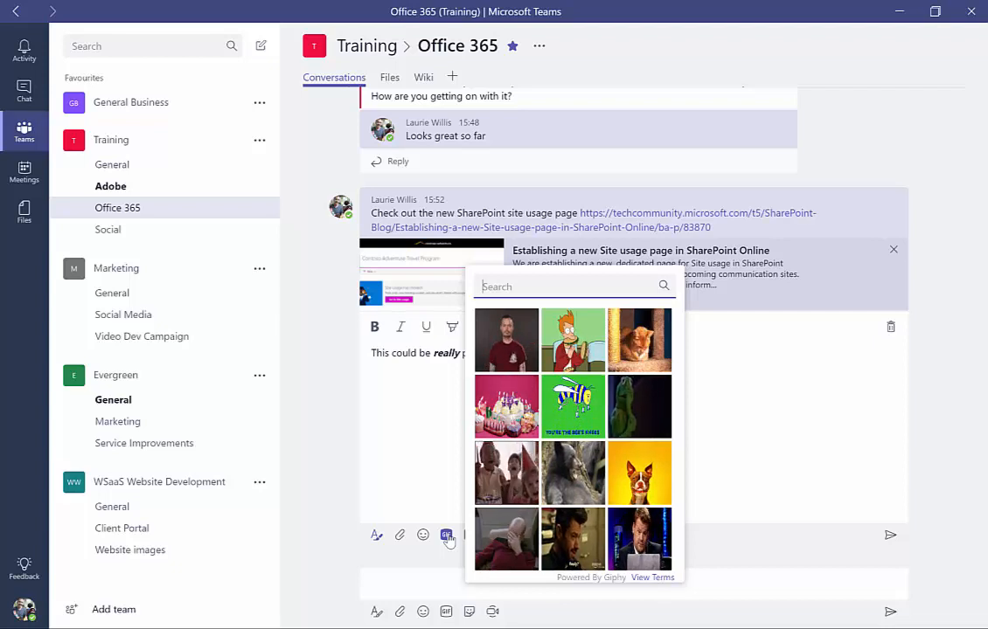
{"action": "type", "text": "popular"}
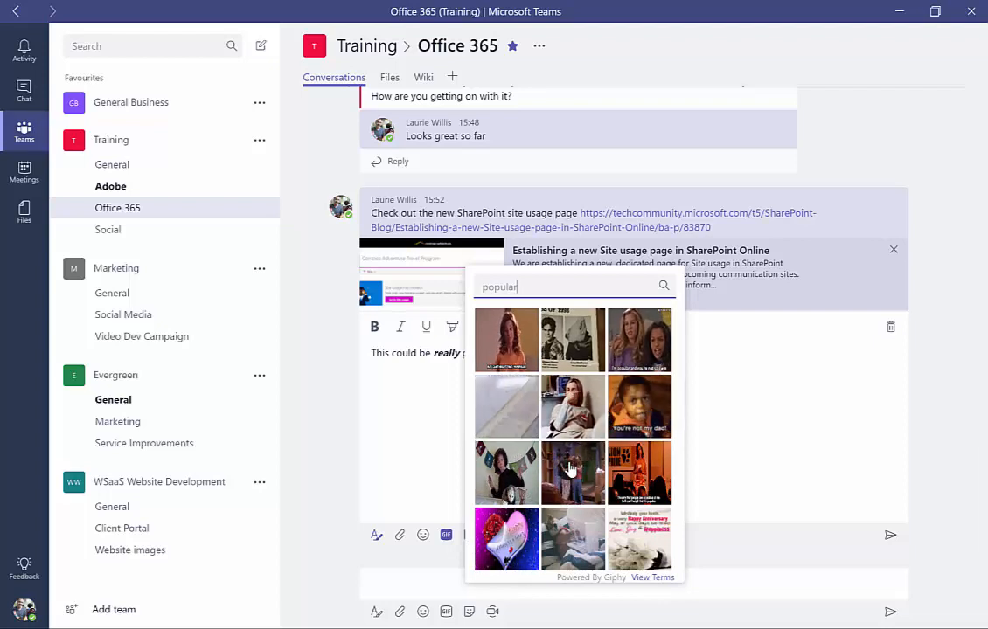
{"action": "left_click", "coordinate": [569, 469]}
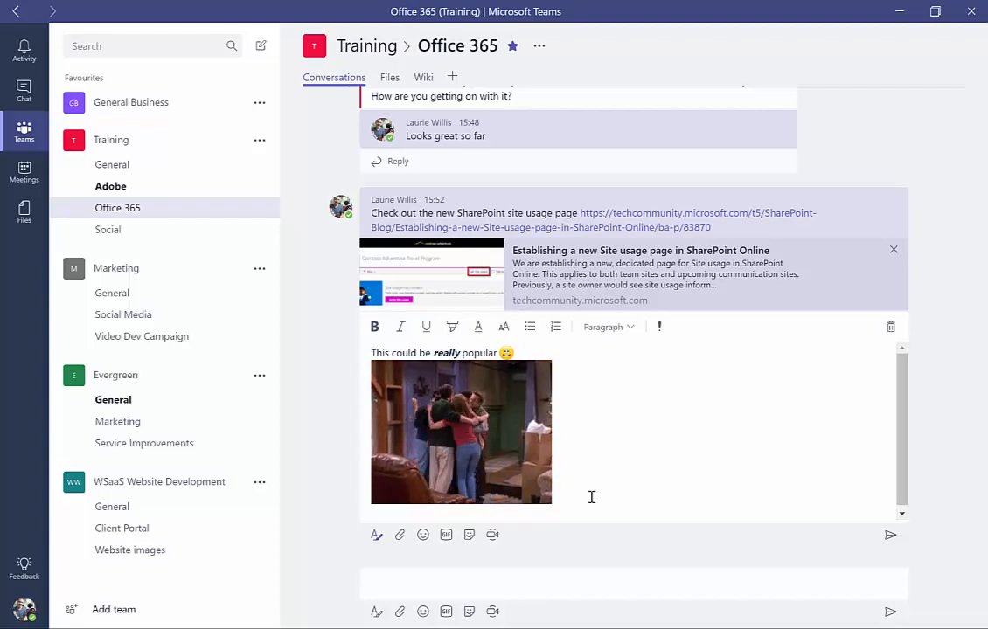
Draft the reply "You might want to use my analysis on Communication sites for next month" to the Evergreen newsletter conversation in Training's General channel.
{"action": "left_click", "coordinate": [110, 164]}
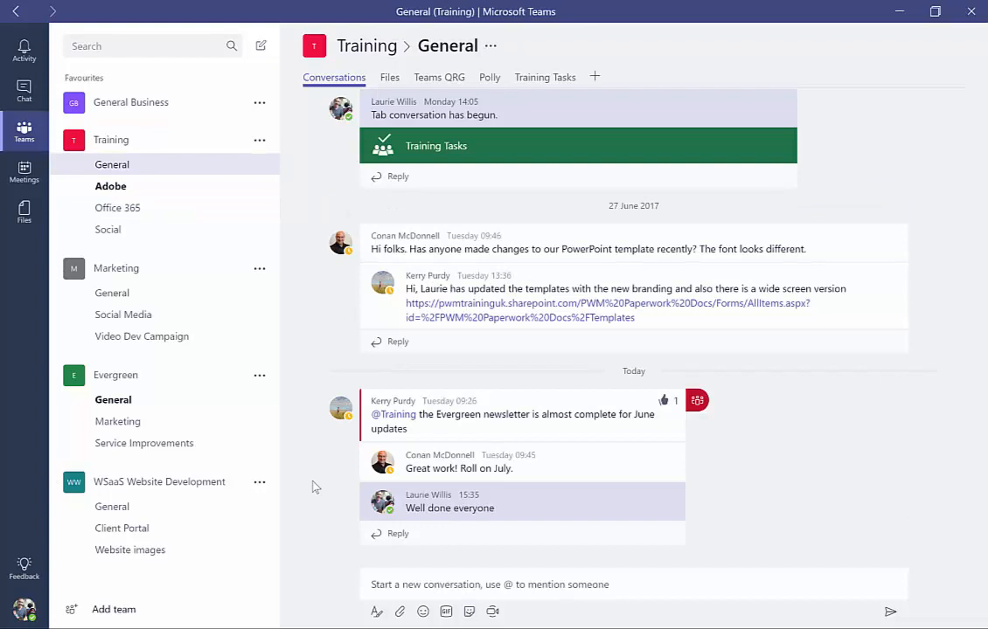
{"action": "left_click", "coordinate": [427, 539]}
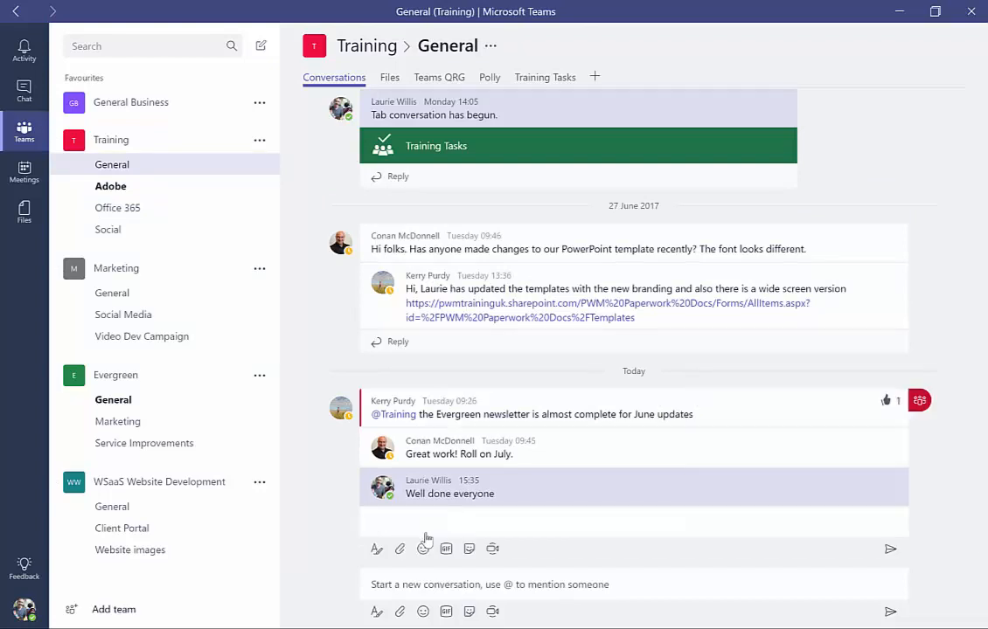
{"action": "type", "text": "You might want to use my analysis on Communication sites for next month"}
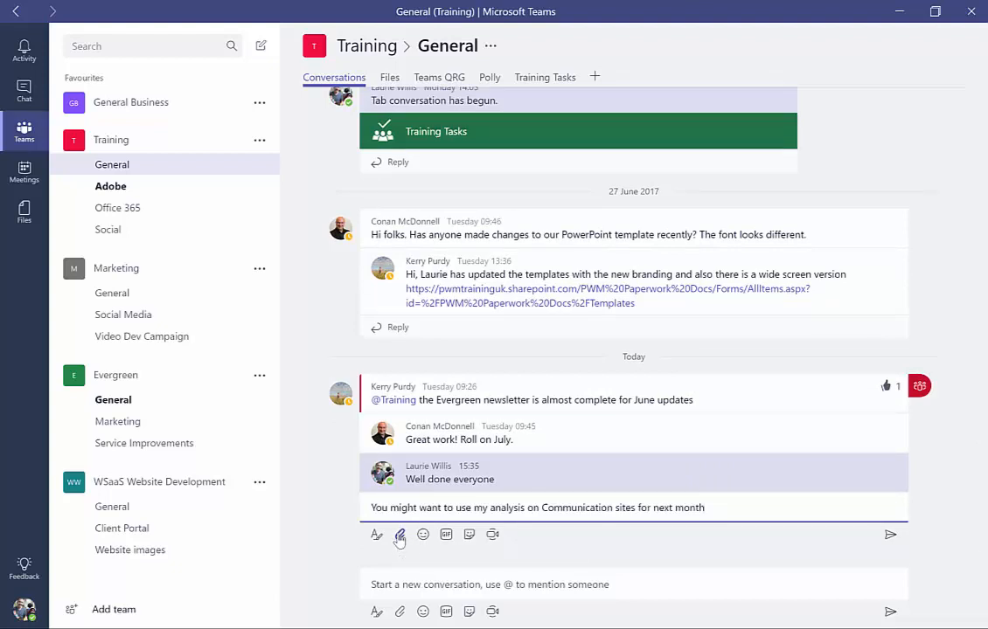
Attach the Word document Communication Sites Early Analysis from the computer to the drafted reply.
{"action": "left_click", "coordinate": [399, 537]}
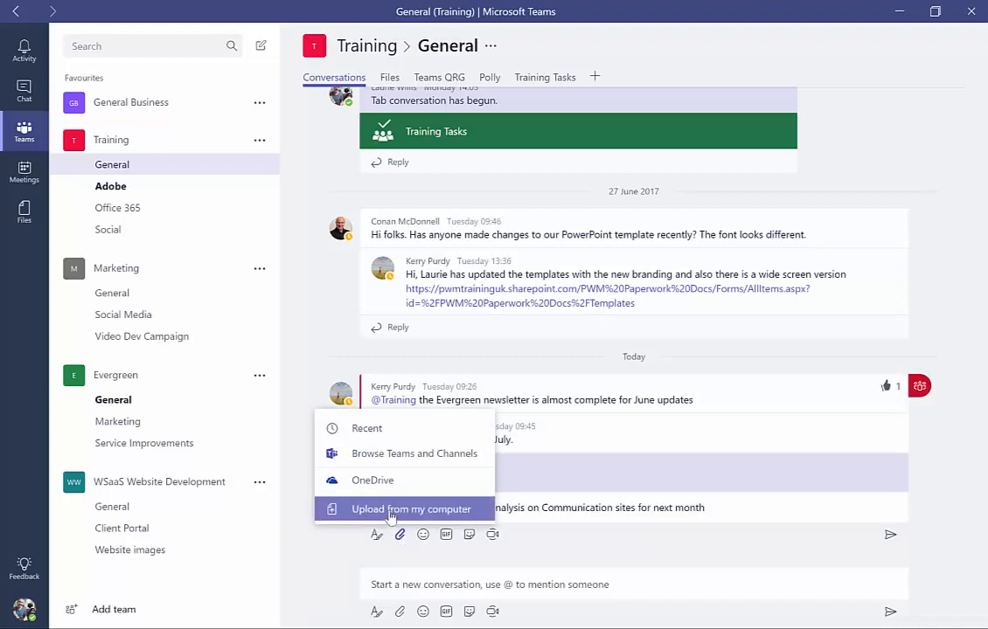
{"action": "left_click", "coordinate": [390, 509]}
{"action": "left_click", "coordinate": [337, 221]}
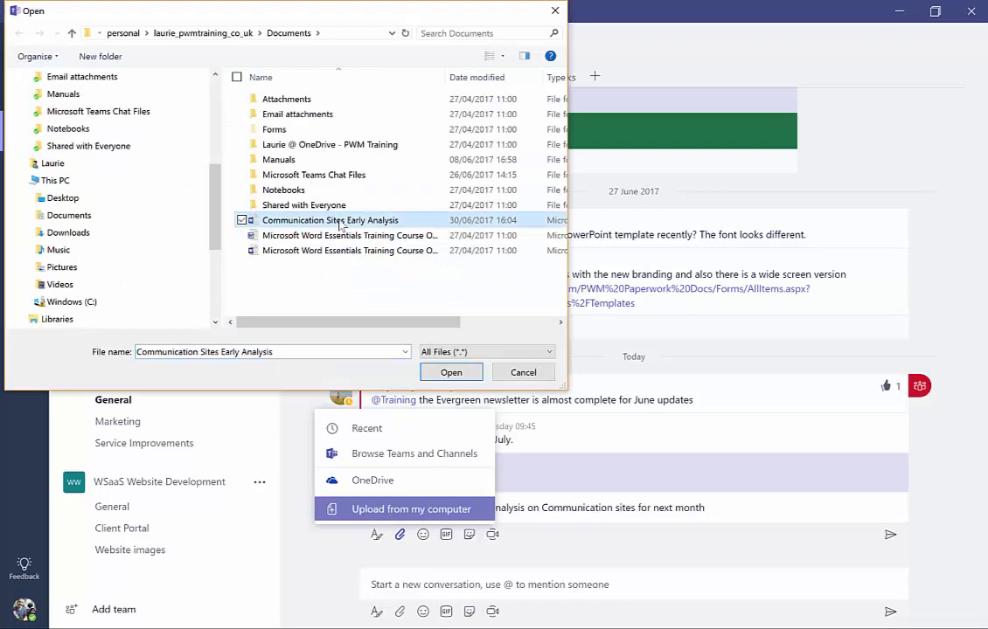
{"action": "left_click", "coordinate": [449, 374]}
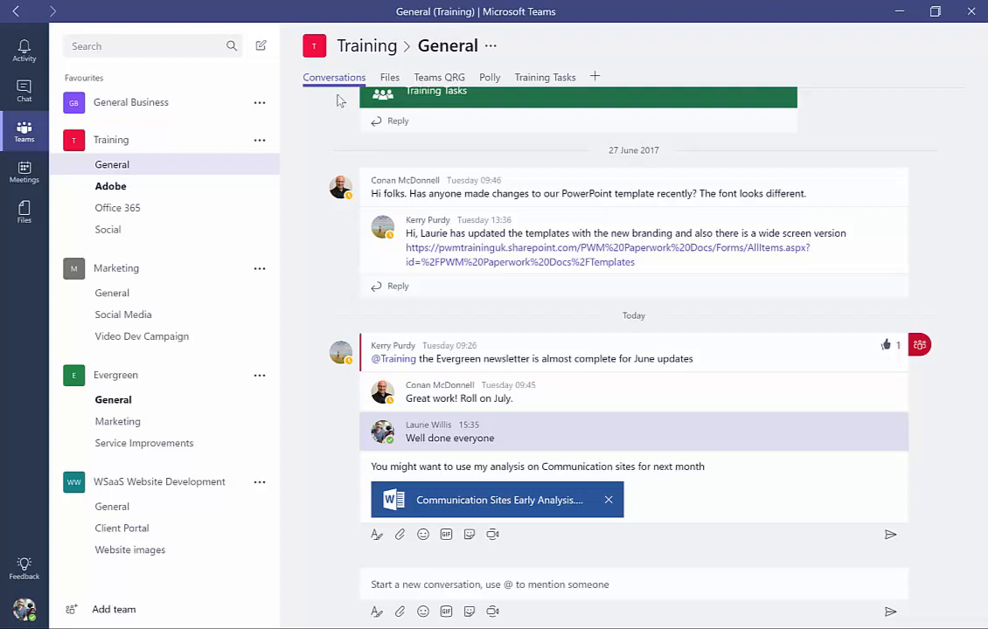
Look through the General channel's Files, Teams QRG and Training Tasks content, and browse the apps available for adding a tab.
{"action": "left_click", "coordinate": [389, 77]}
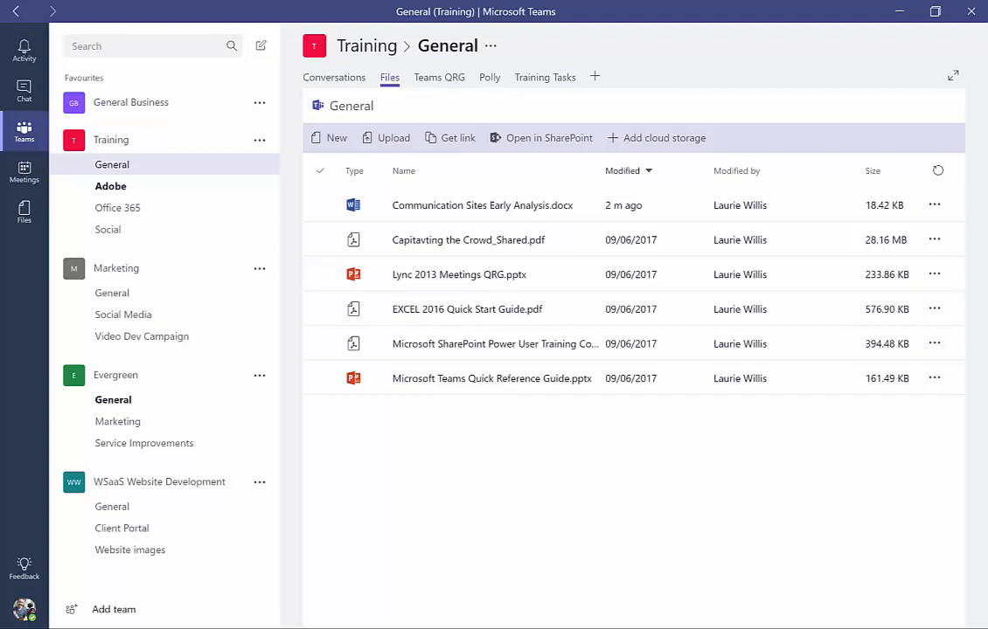
{"action": "left_click", "coordinate": [442, 79]}
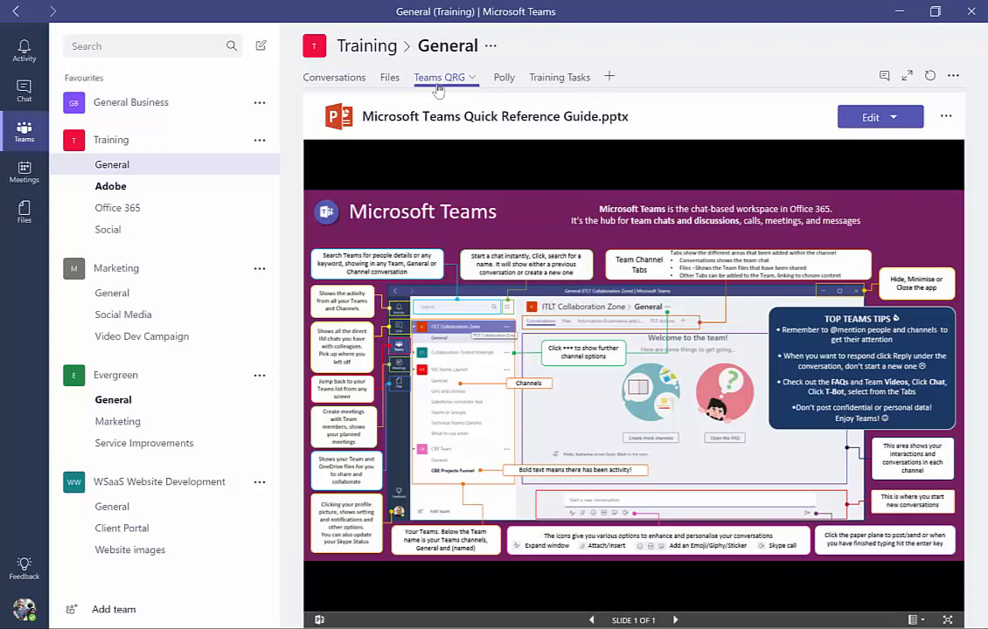
{"action": "left_click", "coordinate": [567, 89]}
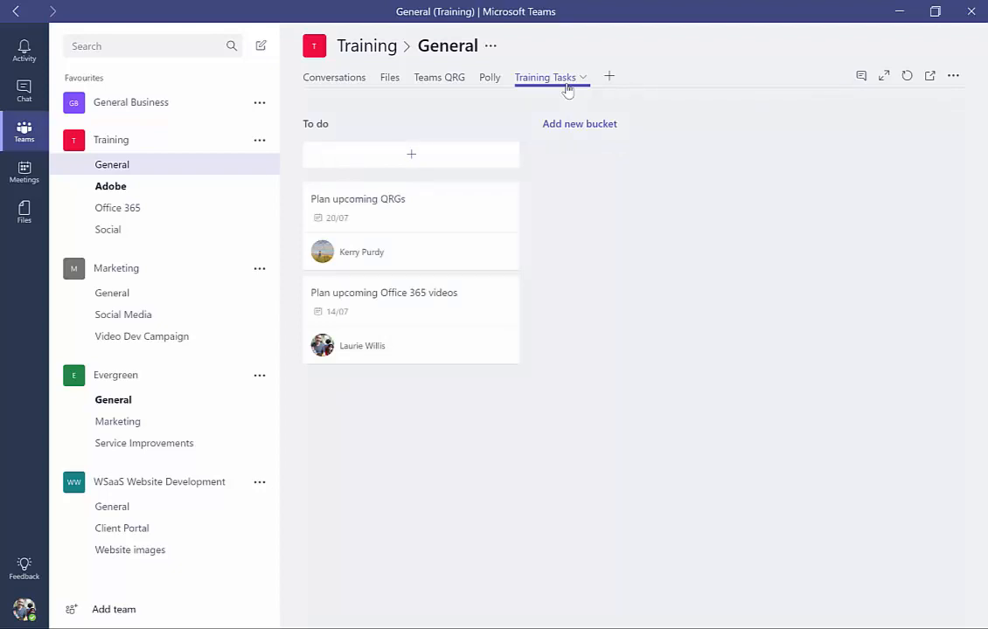
{"action": "left_click", "coordinate": [611, 81]}
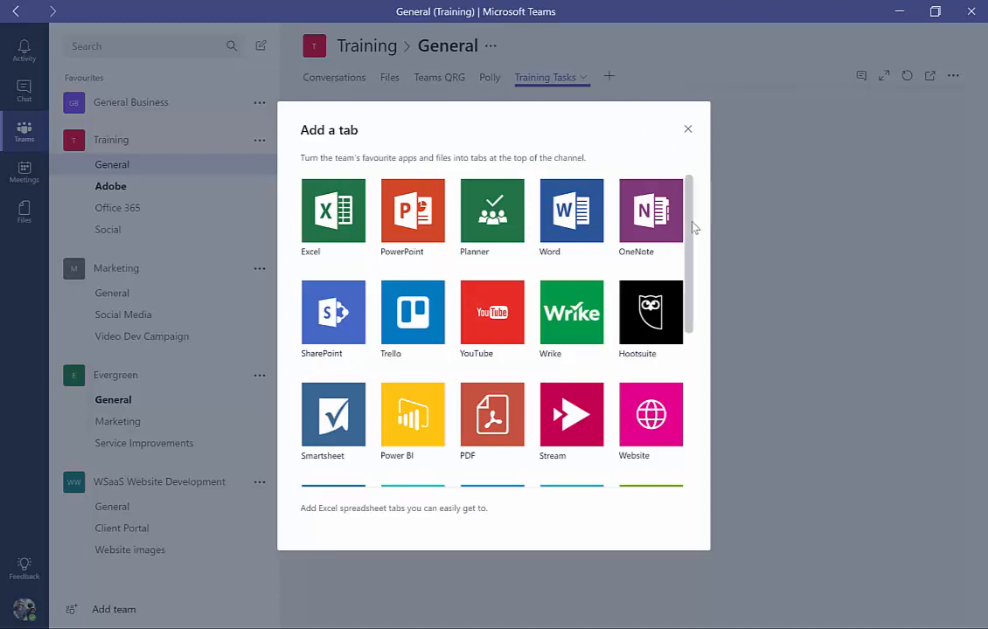
{"action": "scroll", "coordinate": [698, 270], "scroll_direction": "down", "scroll_amount": 2}
{"action": "scroll", "coordinate": [699, 269], "scroll_direction": "down", "scroll_amount": 1}
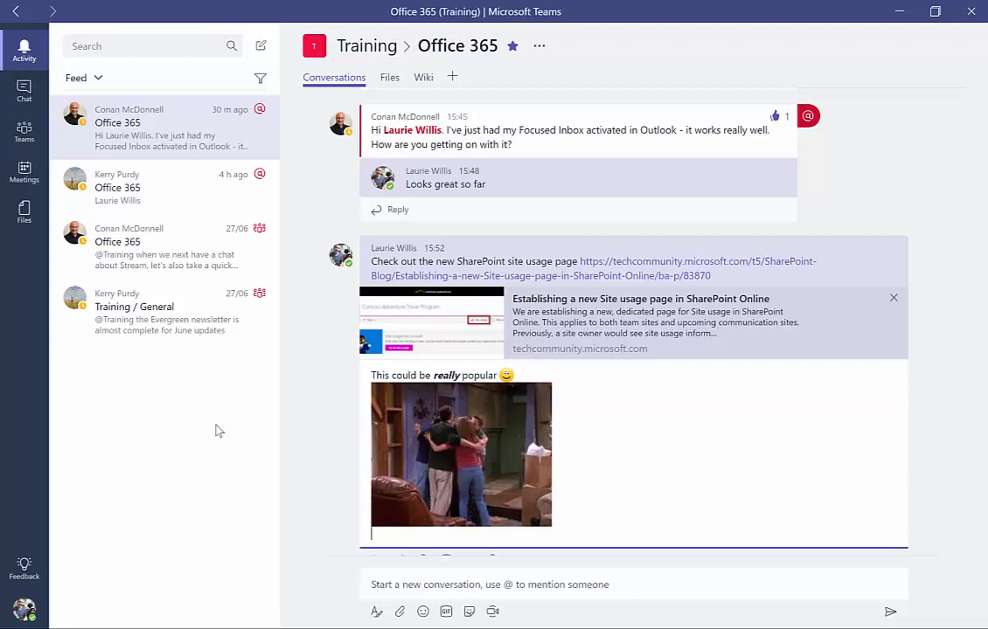
Review the private chats, upcoming meetings, General channel conversations and recent files, and display the profile and settings options.
{"action": "left_click", "coordinate": [23, 90]}
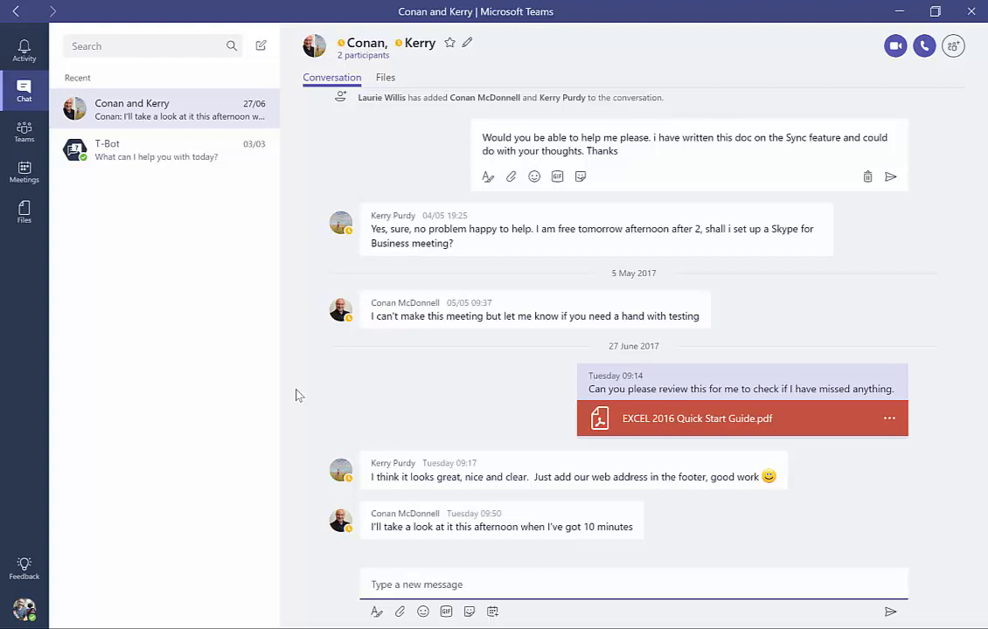
{"action": "left_click", "coordinate": [28, 180]}
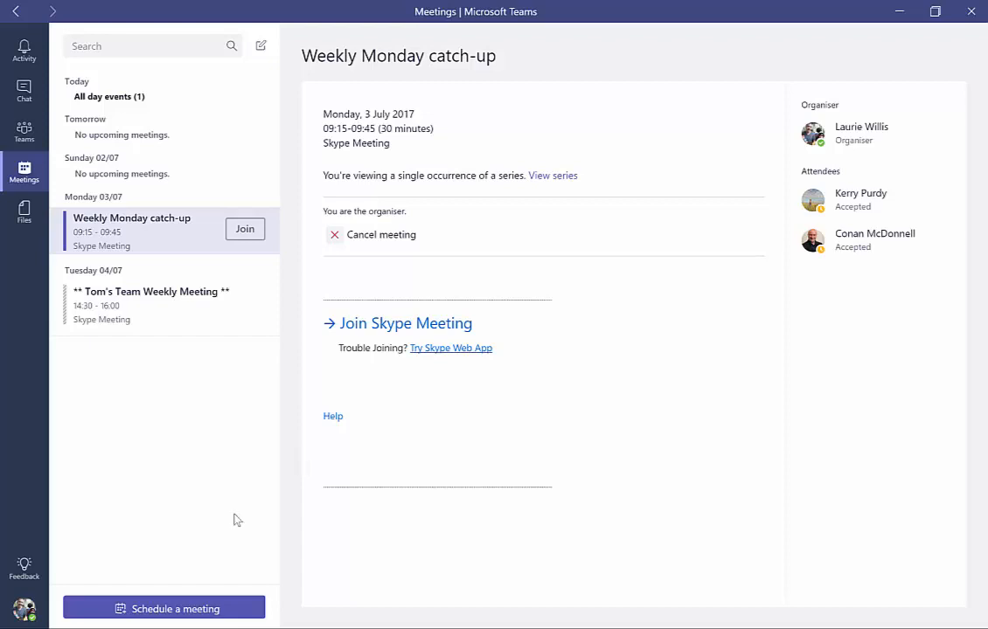
{"action": "left_click", "coordinate": [25, 132]}
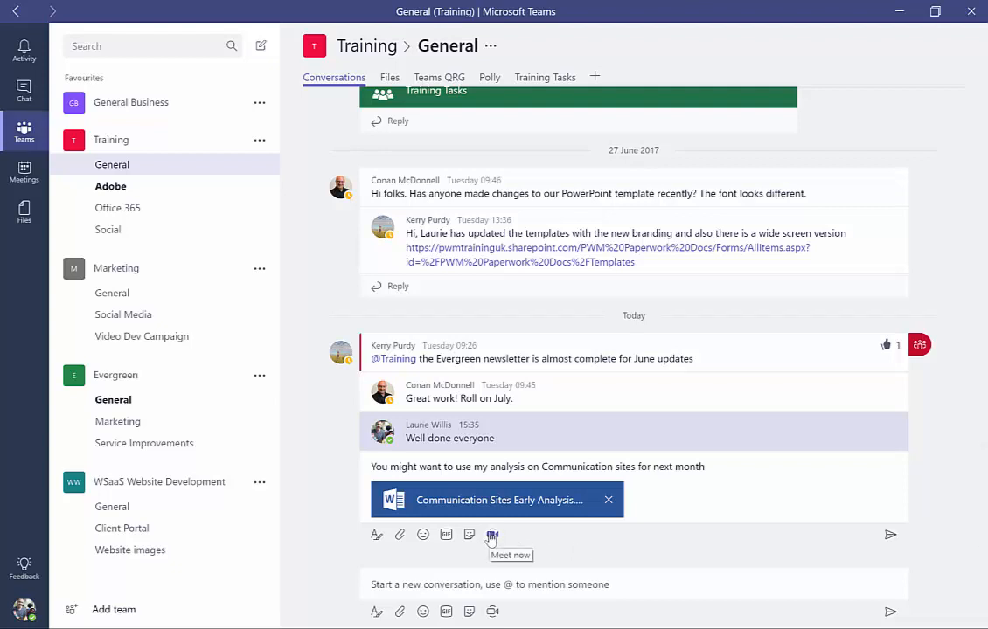
{"action": "left_click", "coordinate": [26, 212]}
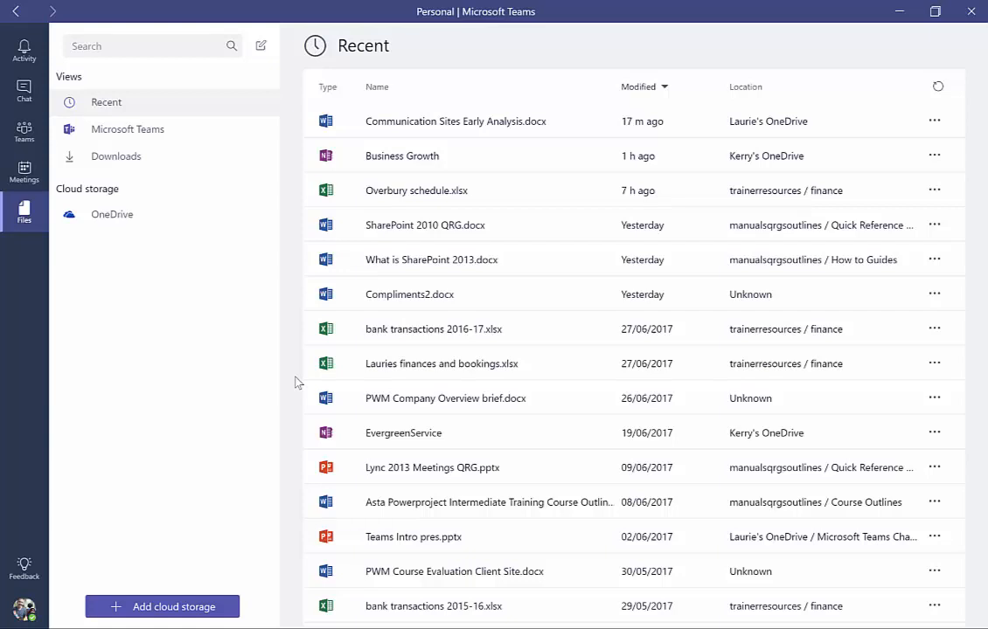
{"action": "left_click", "coordinate": [25, 606]}
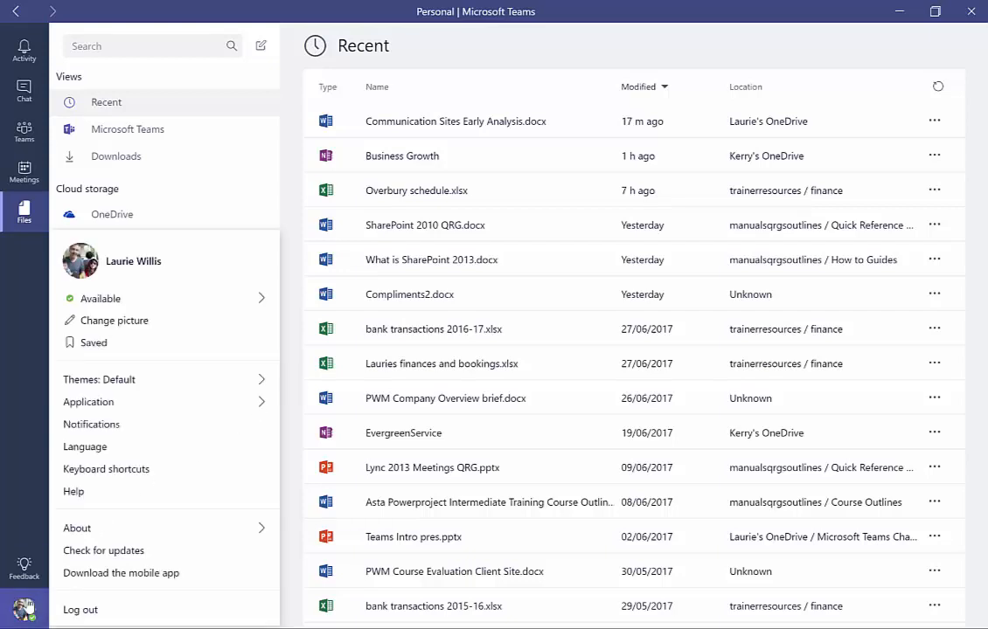